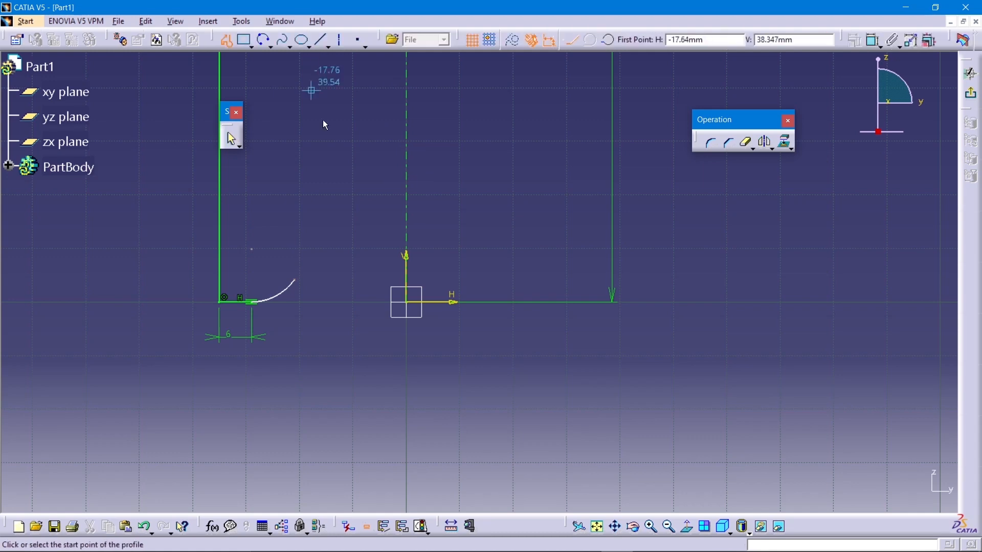
Draw a profile from the vertical axis about 21.8 mm up: a 3.9 mm horizontal line, a tangent arc, and a line joining the lower arc's end
click(407, 185)
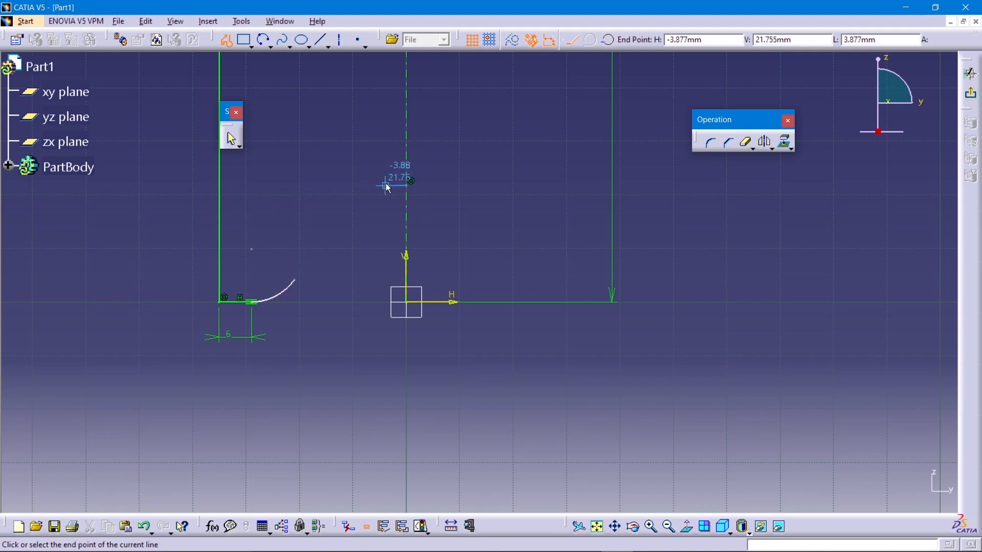
click(387, 186)
drag(386, 185, 362, 210)
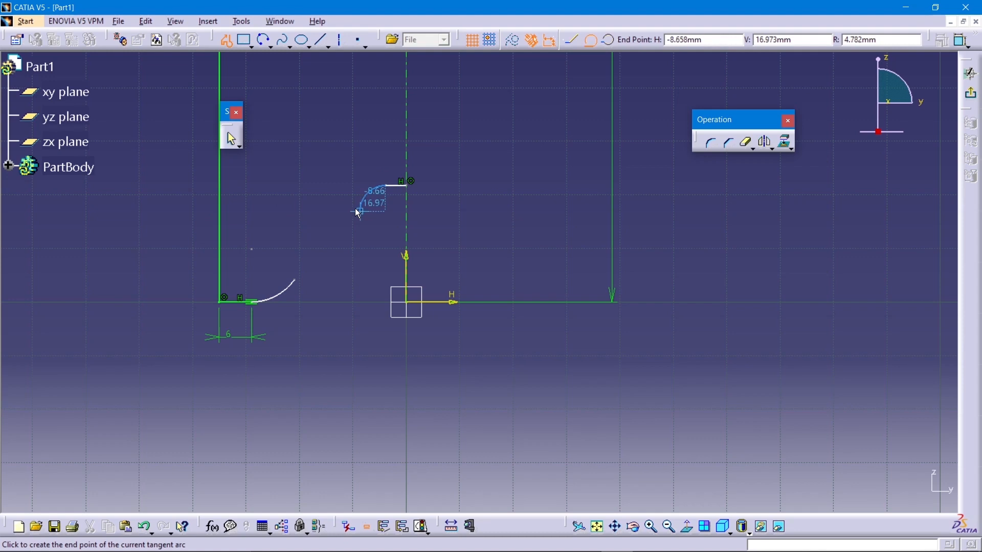
click(354, 206)
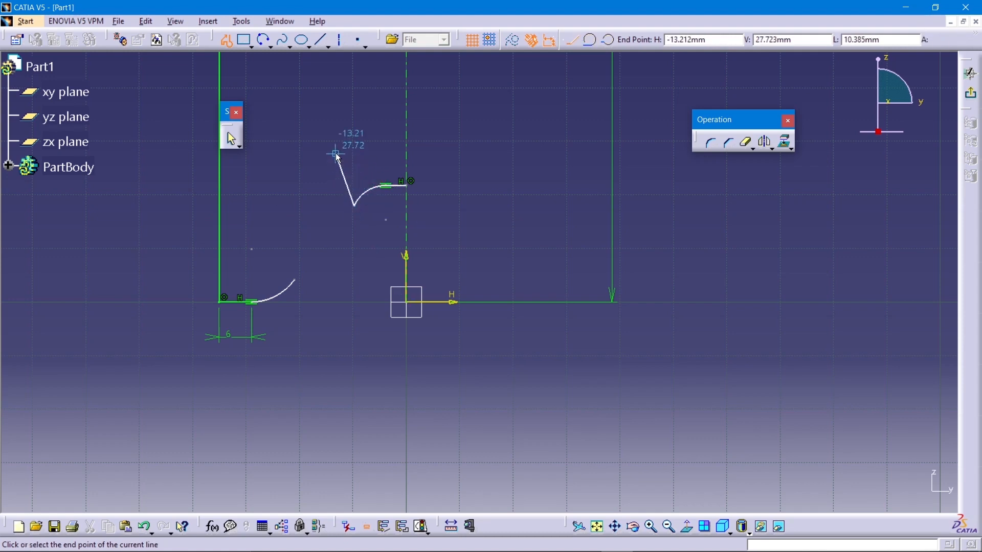
click(298, 279)
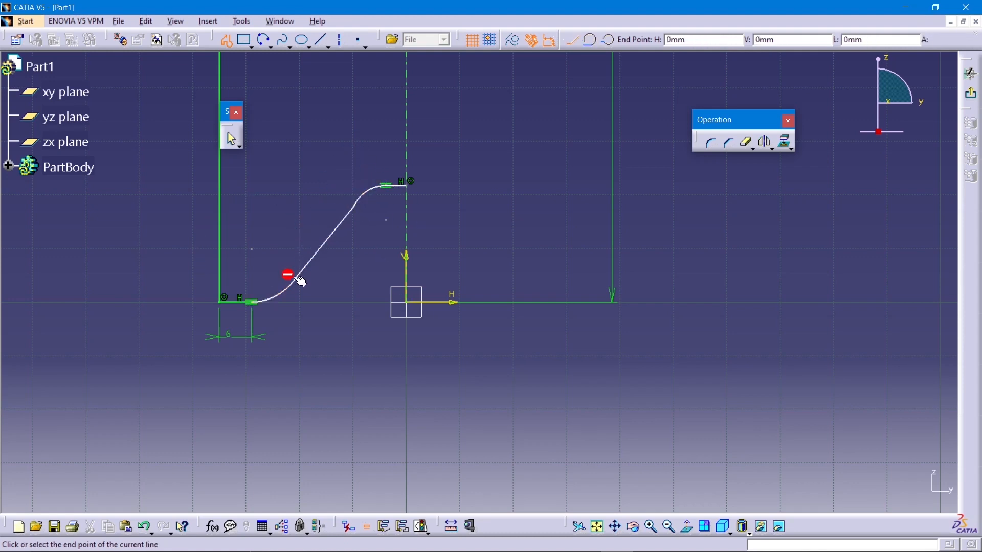
click(233, 139)
click(343, 127)
Dimension the upper arc's radius and set it to 12.5 mm
click(774, 40)
click(370, 191)
click(372, 196)
double_click(377, 197)
text(12.5)
key(Return)
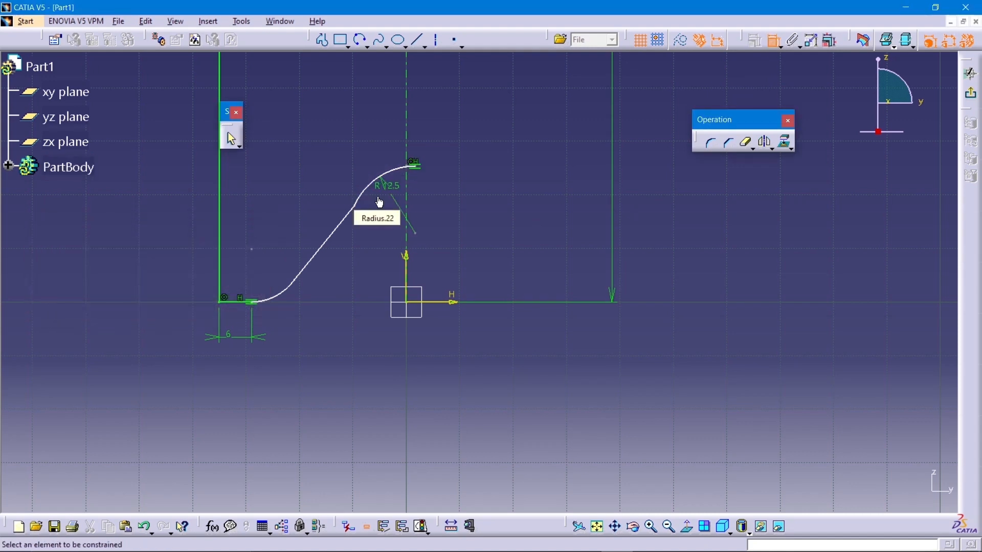
Move the upper arc to the left of the vertical axis so the short horizontal line again extends from it to the axis
mouse_move(483, 194)
middle_down()
mouse_move(431, 101)
mouse_move(444, 242)
middle_up()
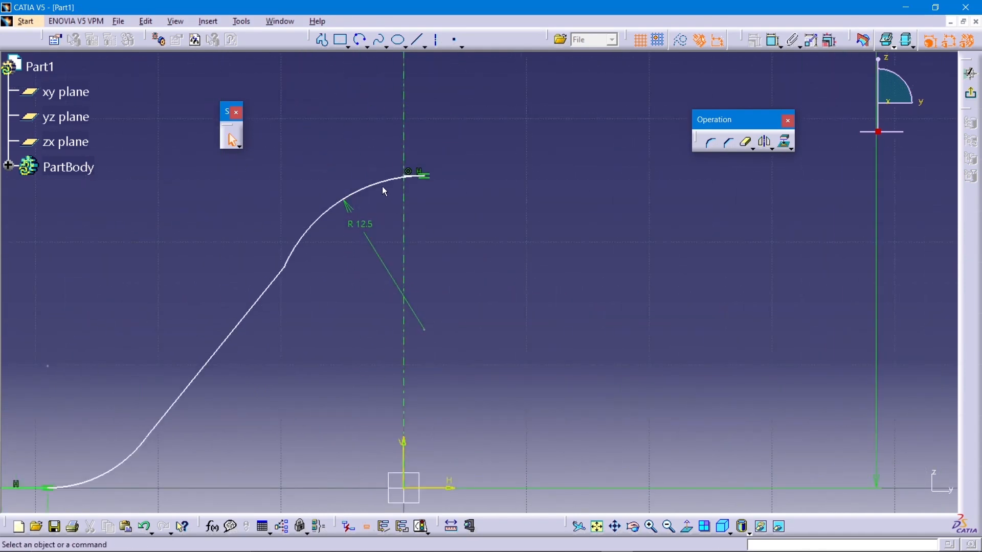
drag(384, 191, 313, 191)
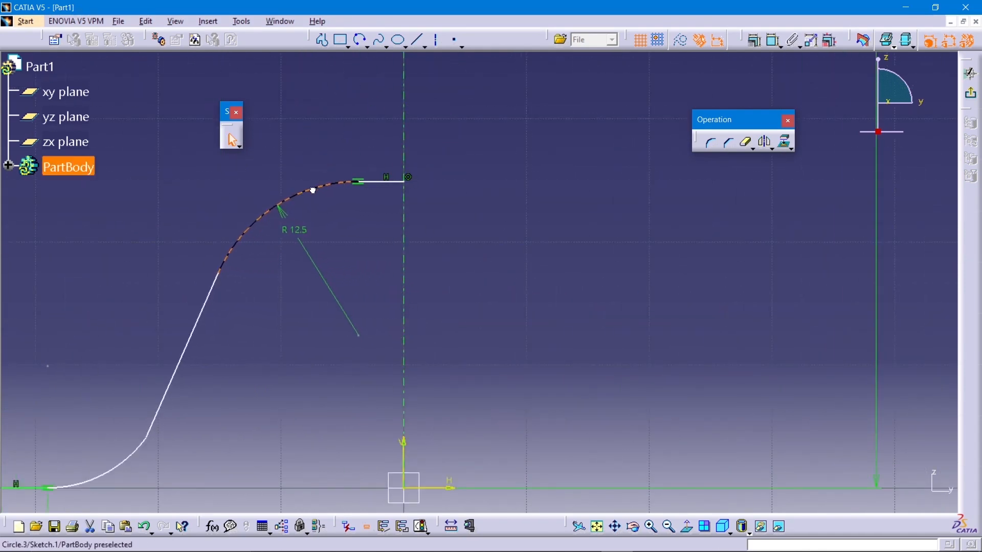
click(326, 139)
middle_drag(467, 208, 497, 309)
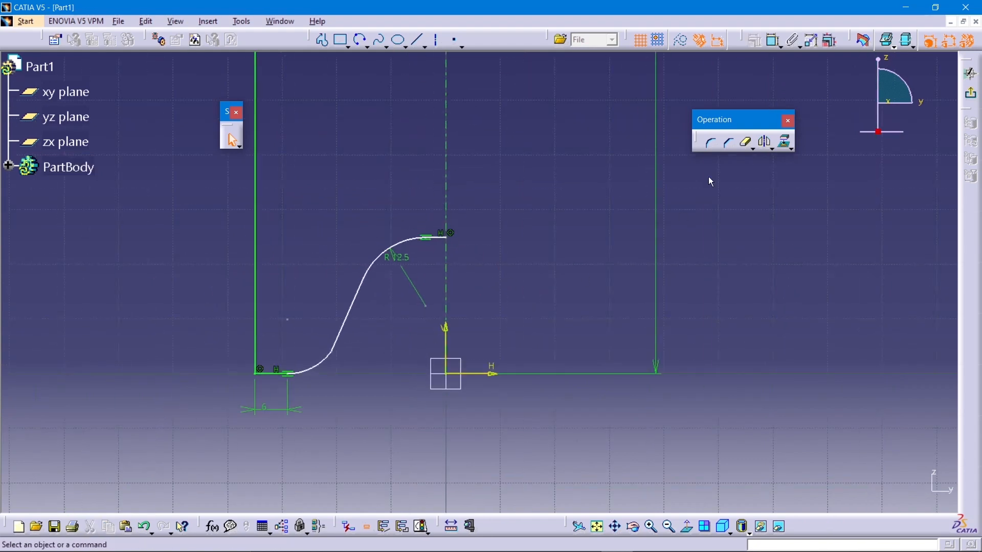
Dimension the height of the short upper line above the horizontal axis and set it to 16 mm
click(775, 40)
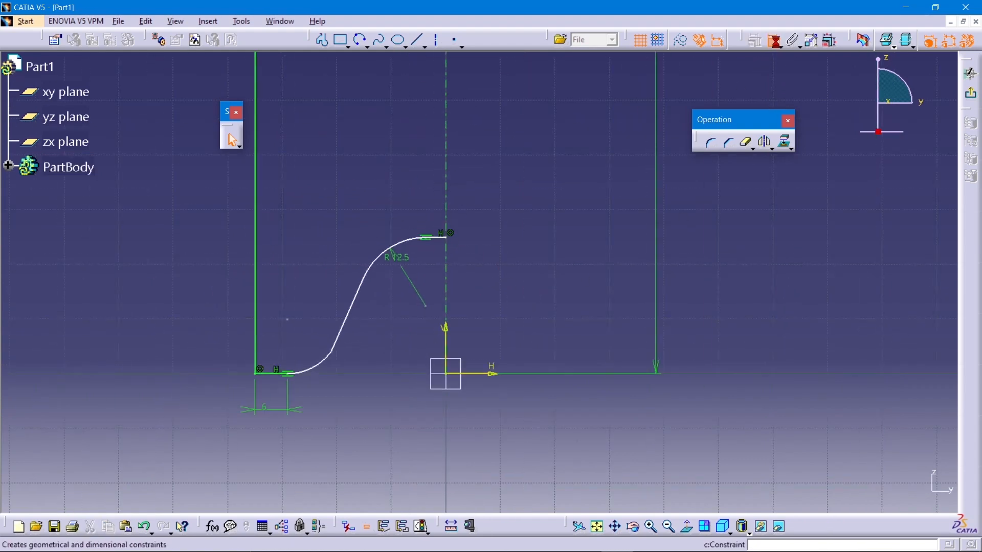
click(481, 374)
click(453, 246)
click(504, 278)
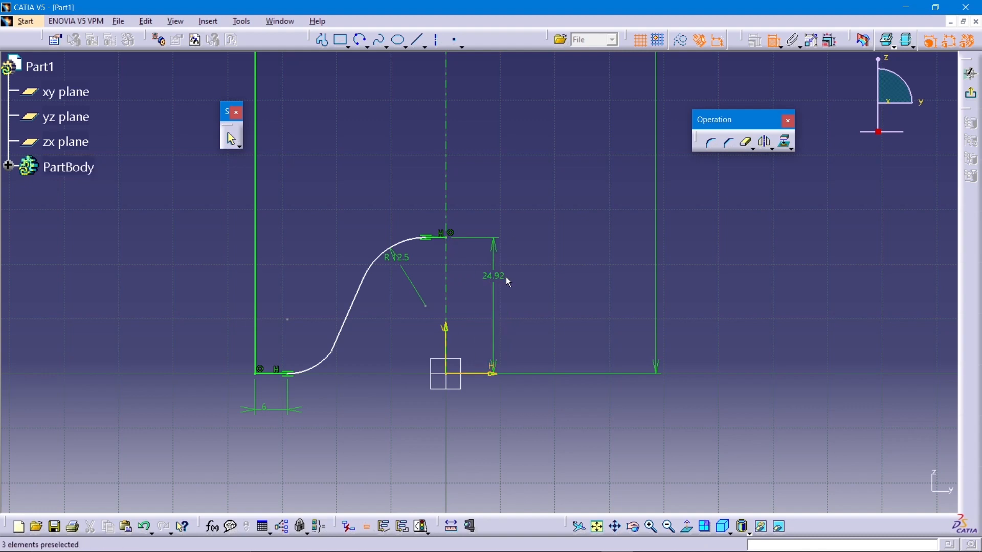
double_click(503, 279)
text(16)
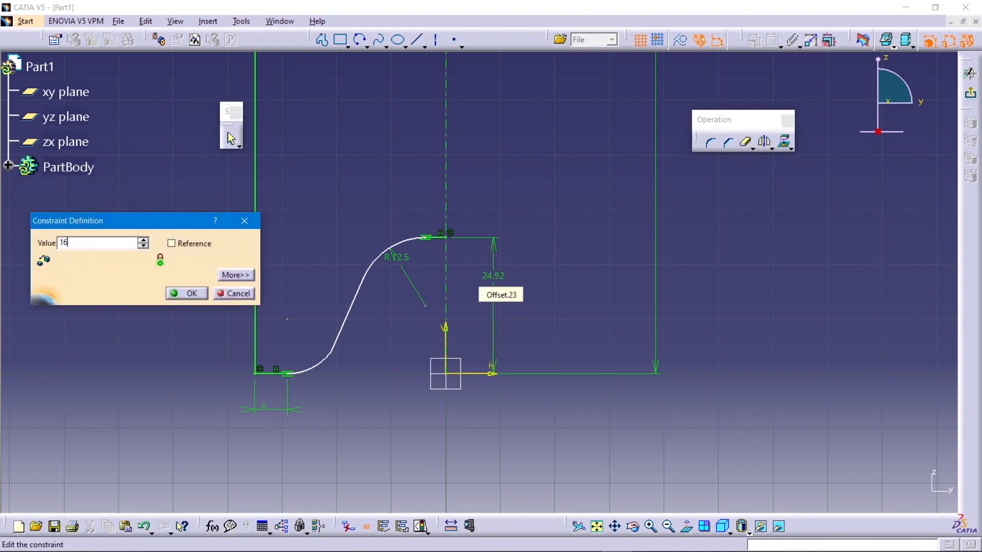
key(Return)
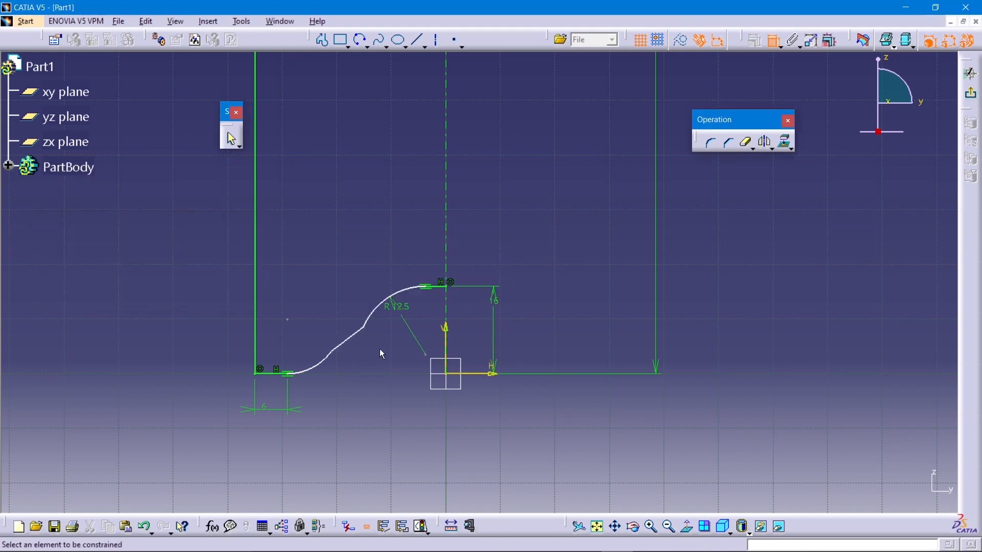
Try to dimension the upper arc's centre from the horizontal axis, and undo back to before the last height change
click(456, 374)
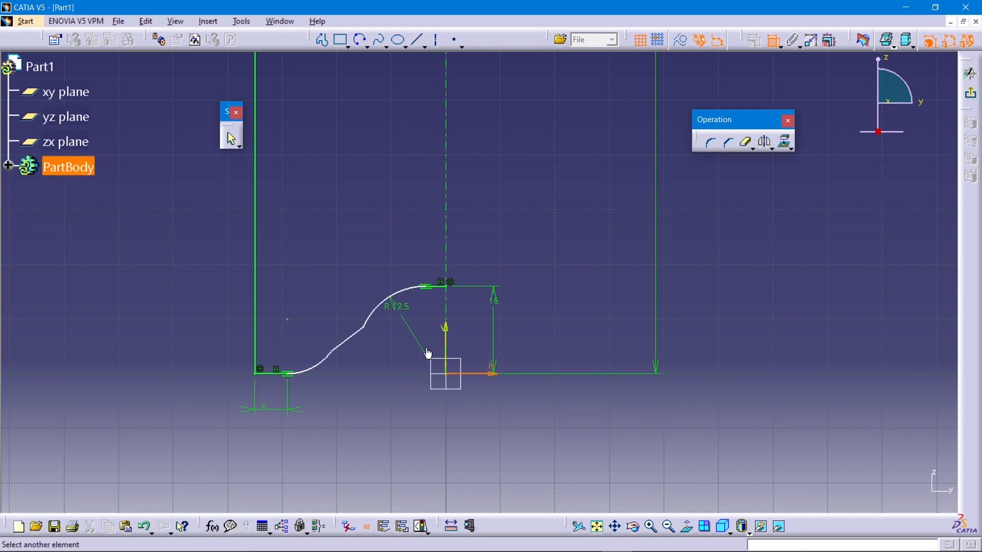
click(430, 359)
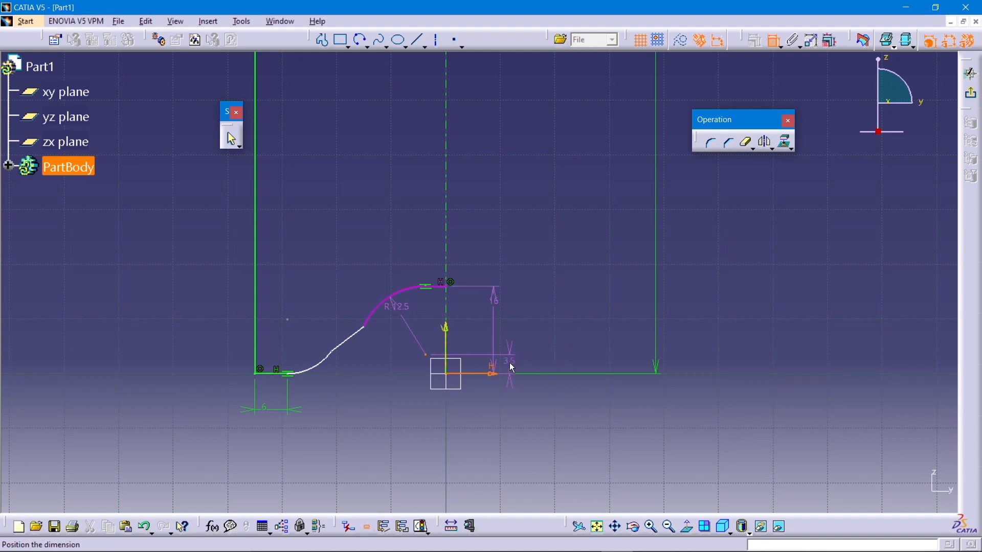
click(512, 368)
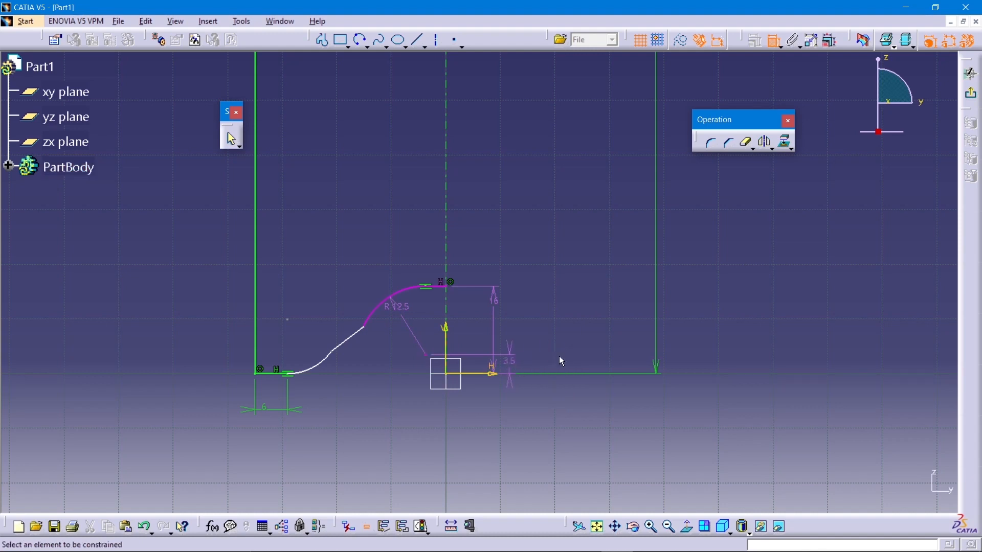
key(ctrl+z)
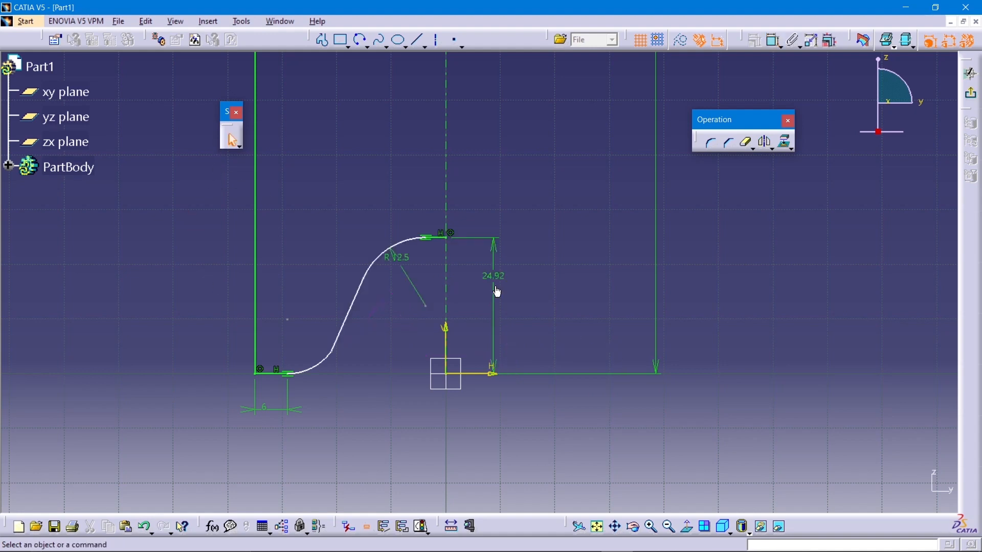
Set the upper line's height dimension to 16 mm again
double_click(498, 280)
text(6)
key(Return)
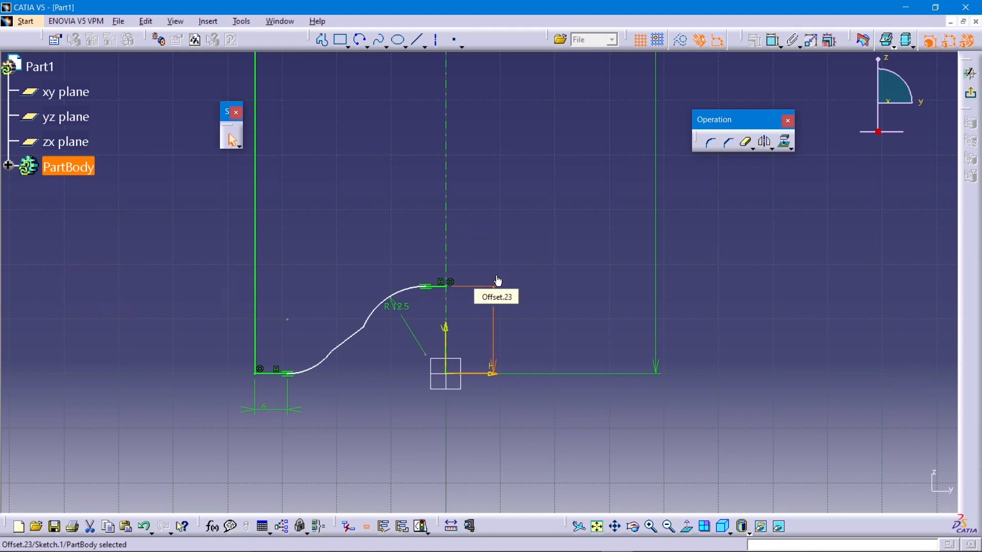
Dimension the lower arc's radius and set it to 13 mm
click(775, 41)
click(318, 367)
click(322, 381)
double_click(322, 381)
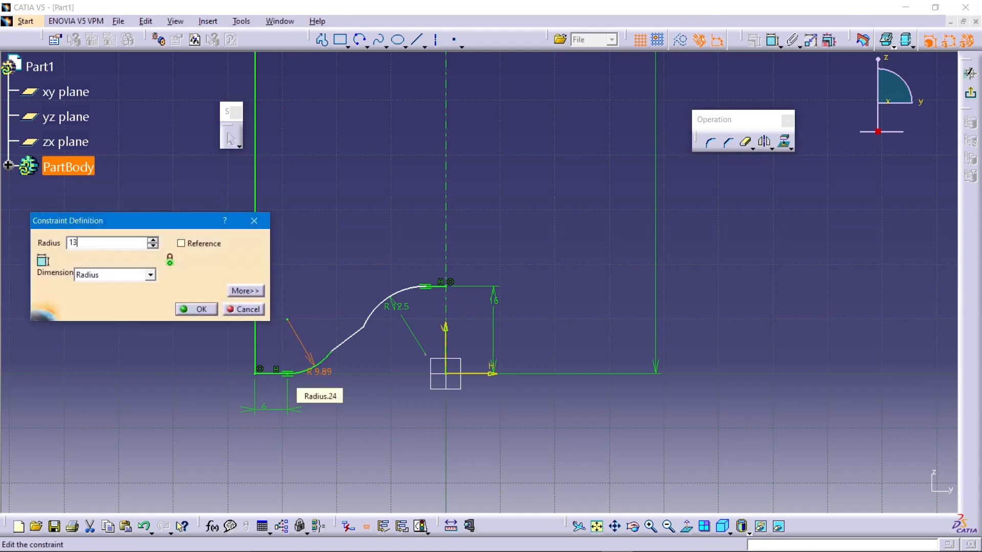
key(Return)
click(344, 268)
Constrain the slanted line to be tangent to the upper 12.5 mm arc
click(356, 338)
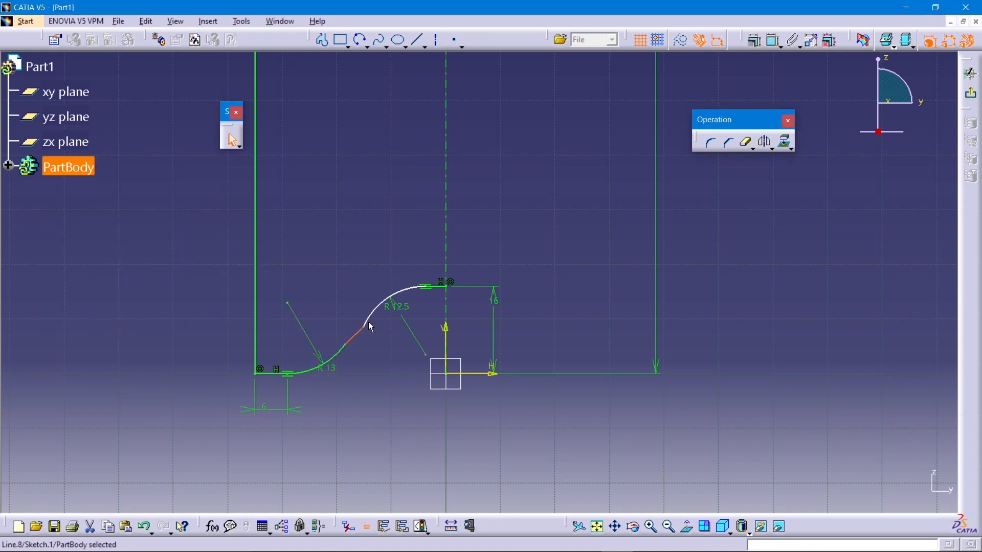
ctrl+click(368, 322)
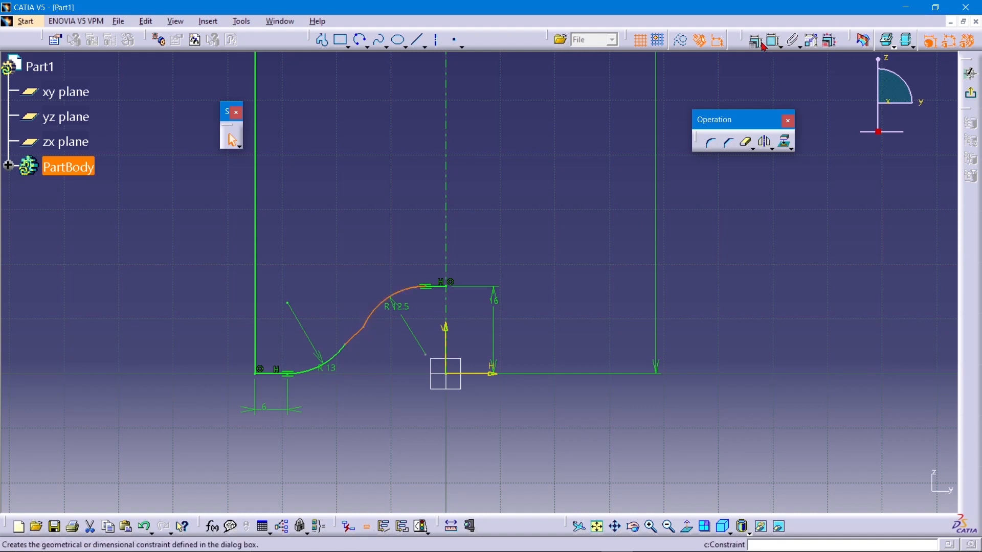
click(811, 40)
click(767, 142)
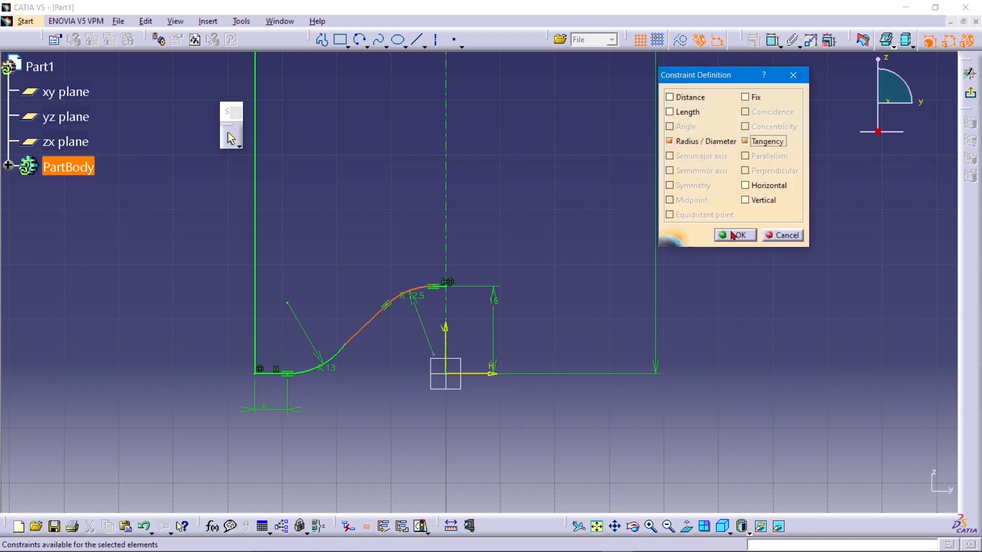
click(735, 236)
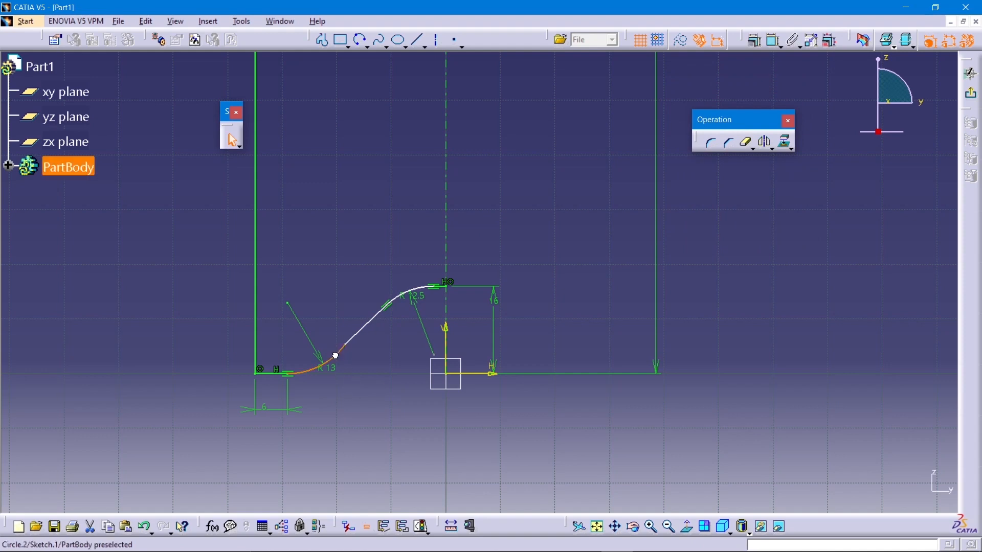
Constrain the slanted line to be tangent to the lower 13 mm arc
ctrl+click(359, 342)
click(754, 40)
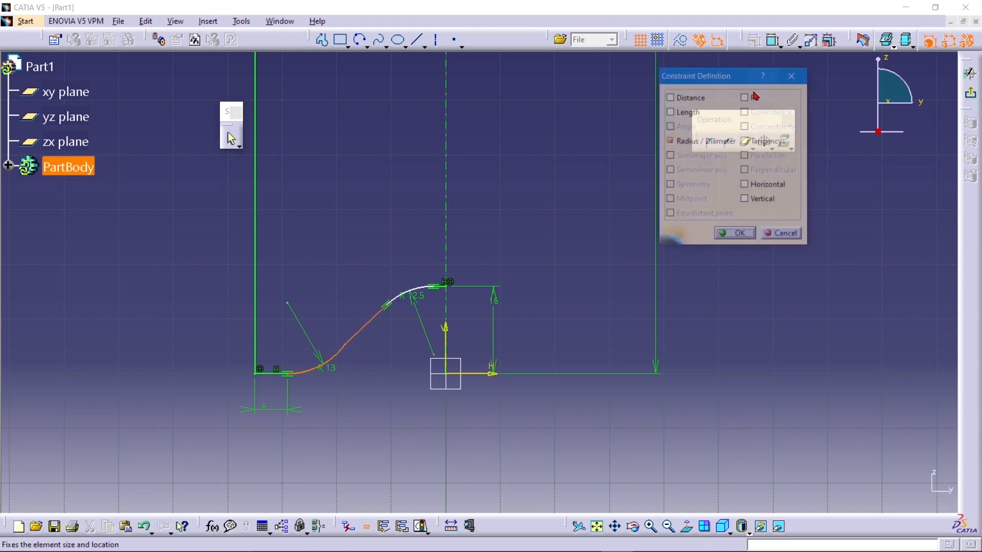
click(745, 141)
click(739, 235)
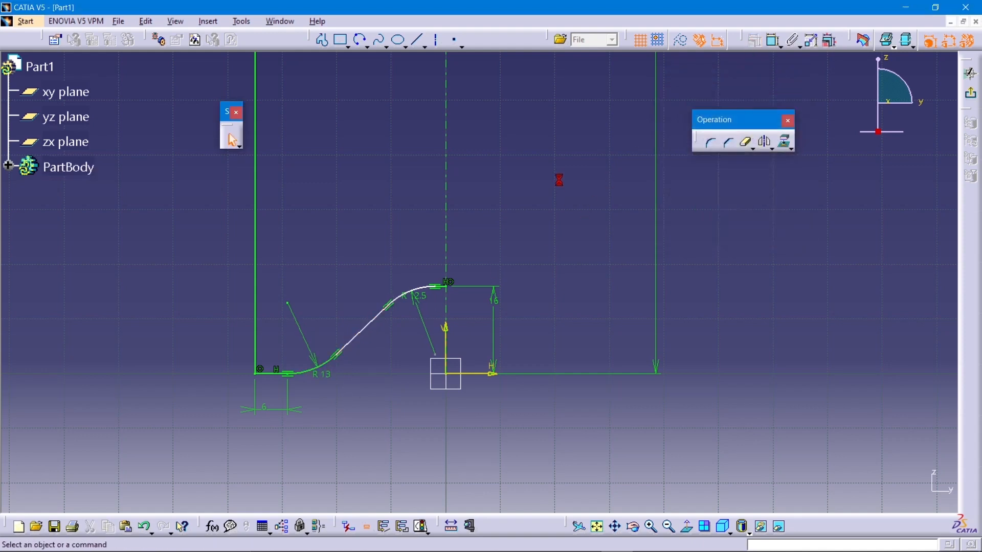
Make the upper arc's centre point coincident with the vertical axis line
click(434, 355)
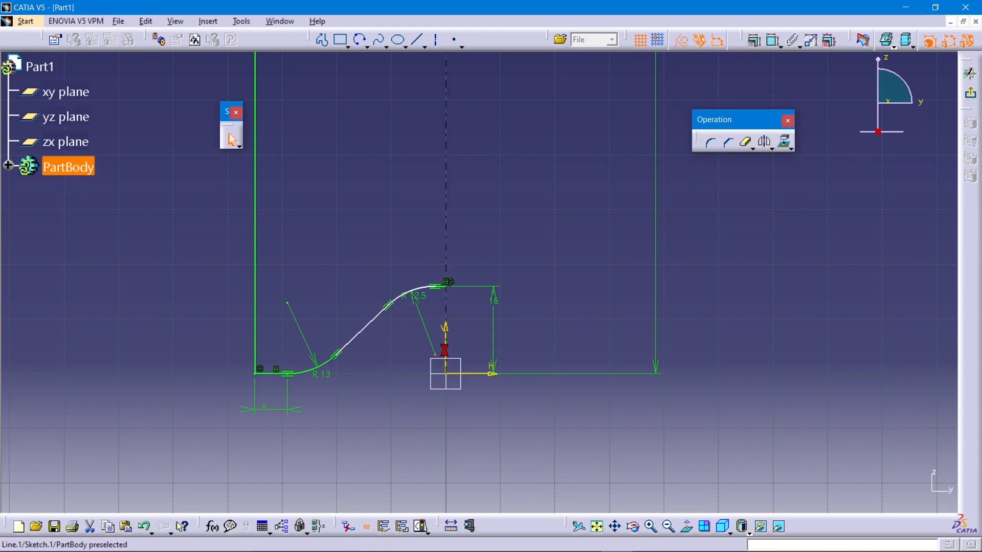
click(754, 39)
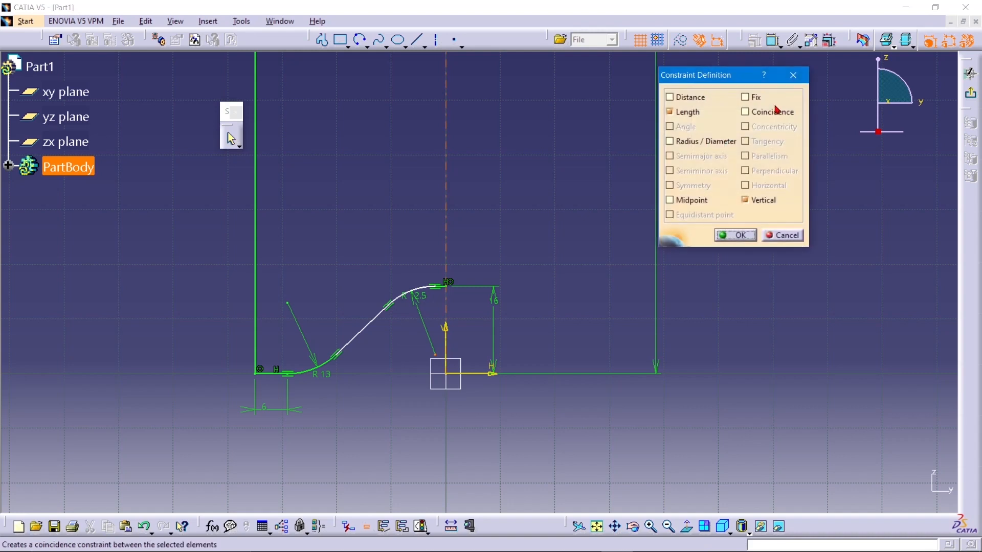
click(773, 111)
click(735, 235)
mouse_move(434, 310)
middle_down()
mouse_move(388, 229)
mouse_move(395, 288)
middle_up()
click(775, 40)
click(478, 354)
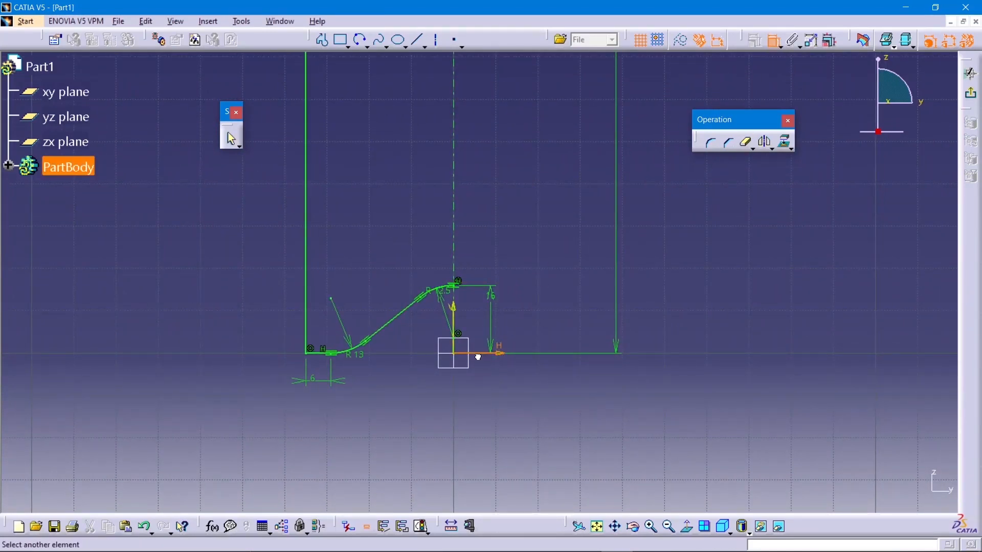
click(460, 344)
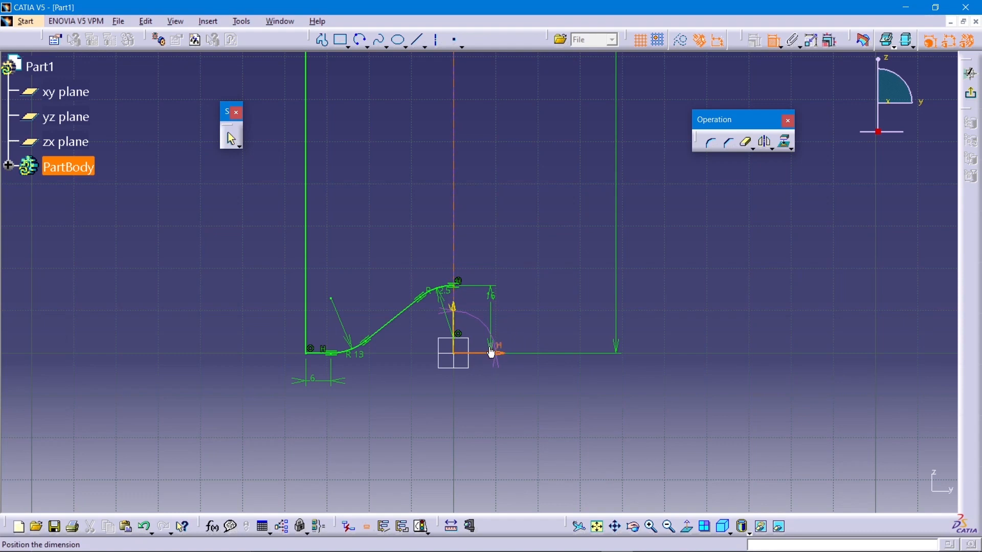
key(Escape)
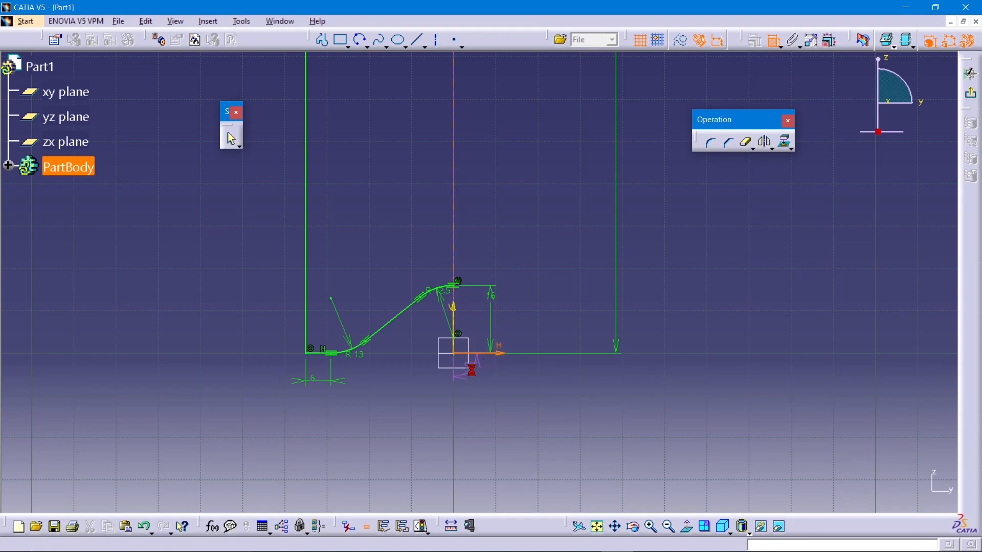
Dimension the vertical distance between the upper arc's centre point and the horizontal axis
mouse_move(471, 372)
middle_down()
mouse_move(441, 298)
mouse_move(442, 260)
mouse_move(466, 244)
middle_up()
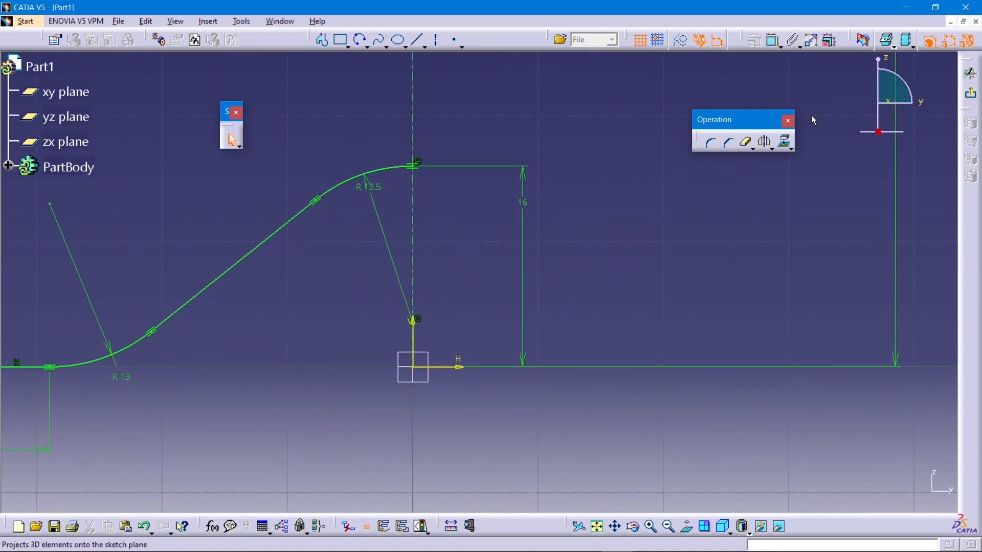
click(415, 320)
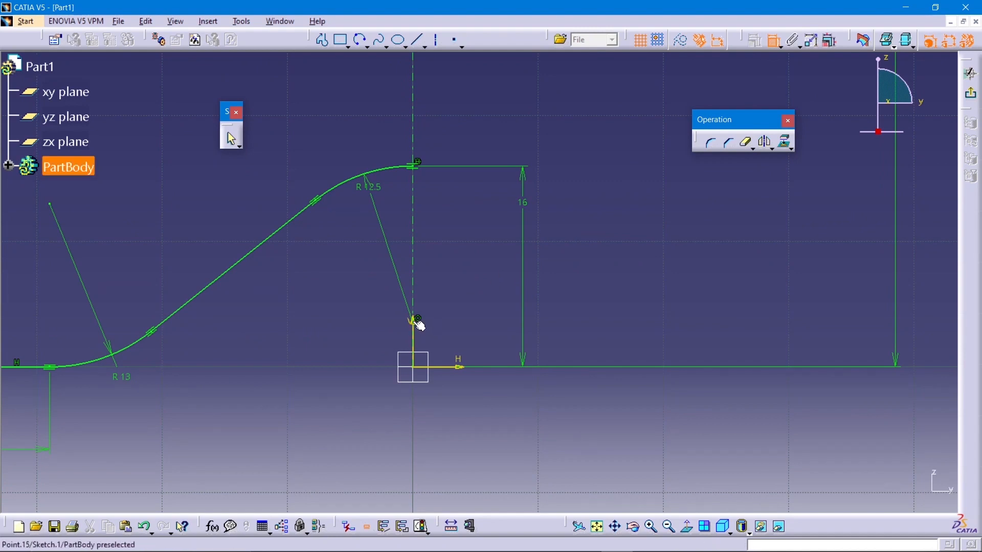
click(458, 366)
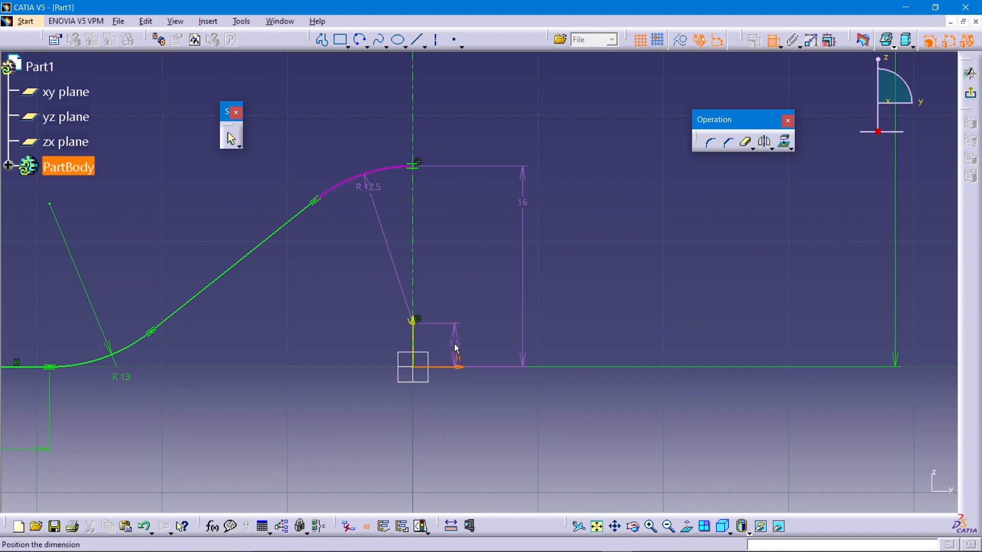
click(453, 344)
Round the shoulder corner between the sloped line and the long vertical side with a fillet of about 31 mm radius
middle_drag(499, 257, 497, 398)
middle_drag(480, 213, 497, 346)
mouse_move(580, 183)
middle_down()
mouse_move(545, 140)
mouse_move(538, 316)
middle_up()
middle_drag(398, 131, 437, 279)
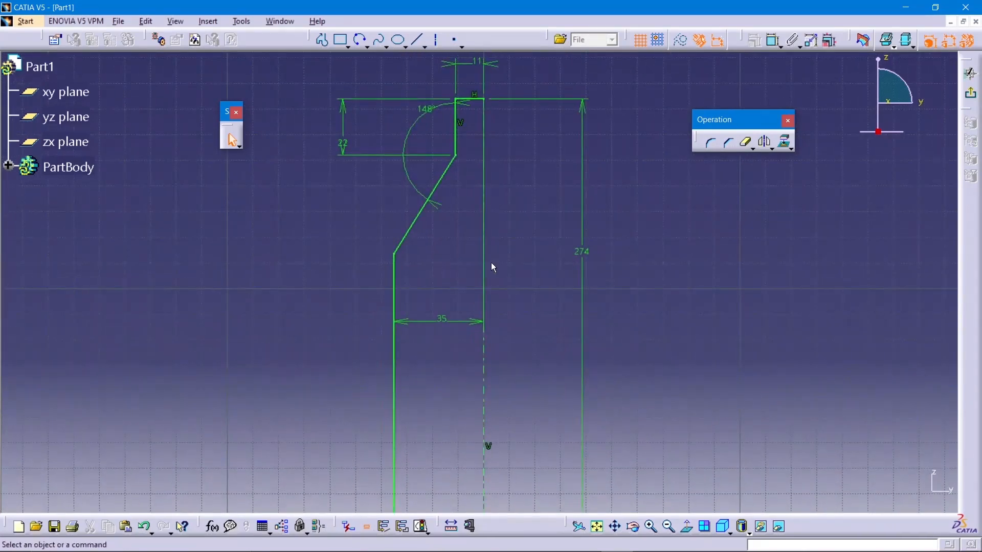
click(710, 145)
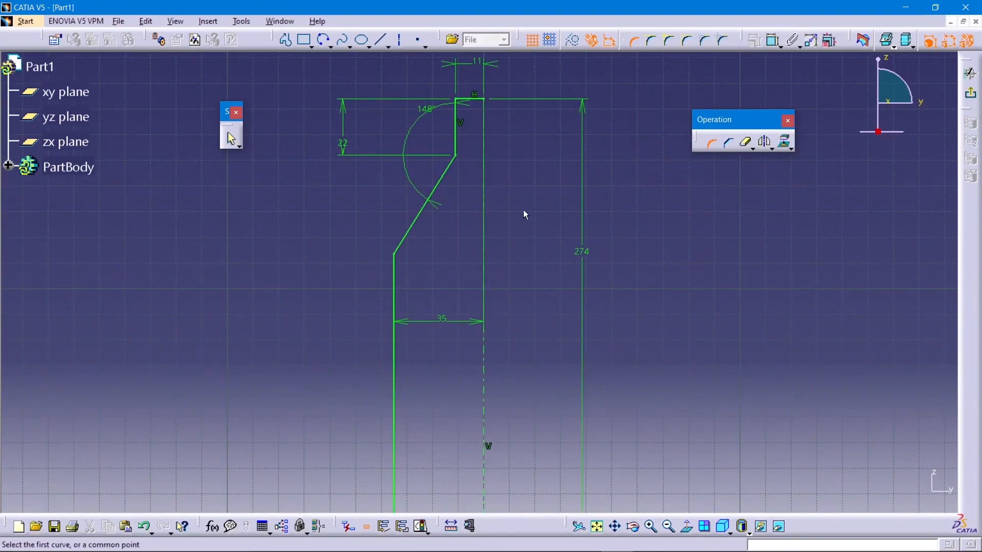
click(406, 253)
click(403, 259)
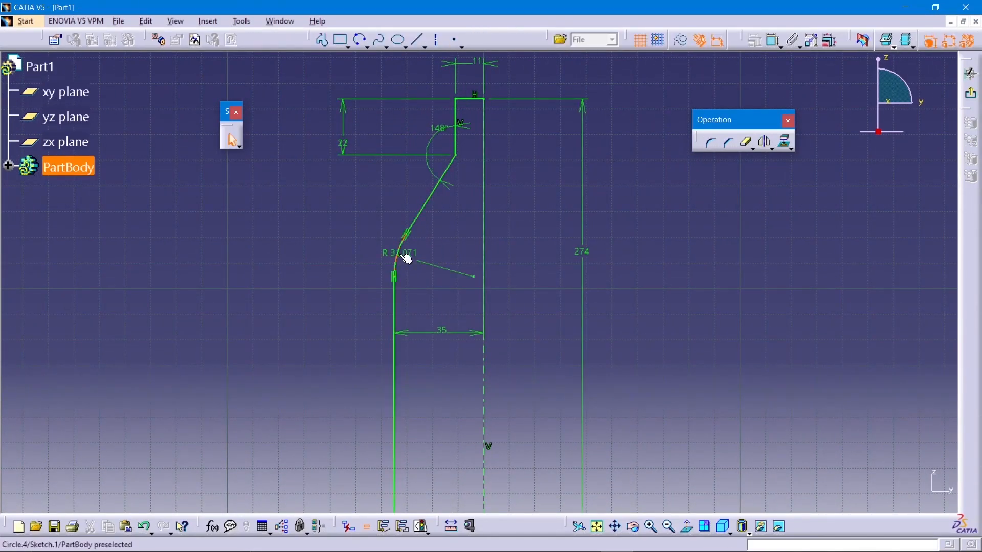
Set the radius of the shoulder corner between the sloped line and the long vertical side to 57 mm
double_click(412, 252)
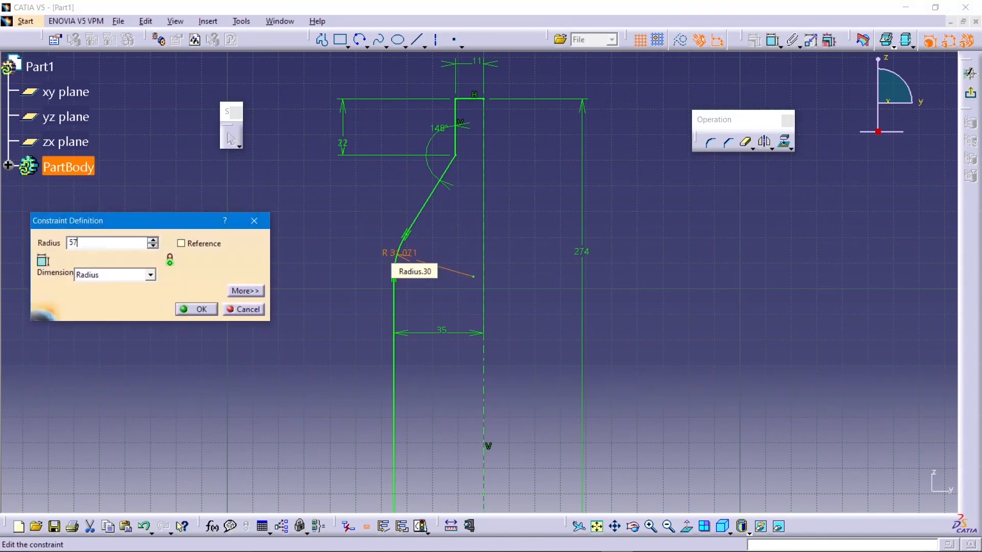
key(Return)
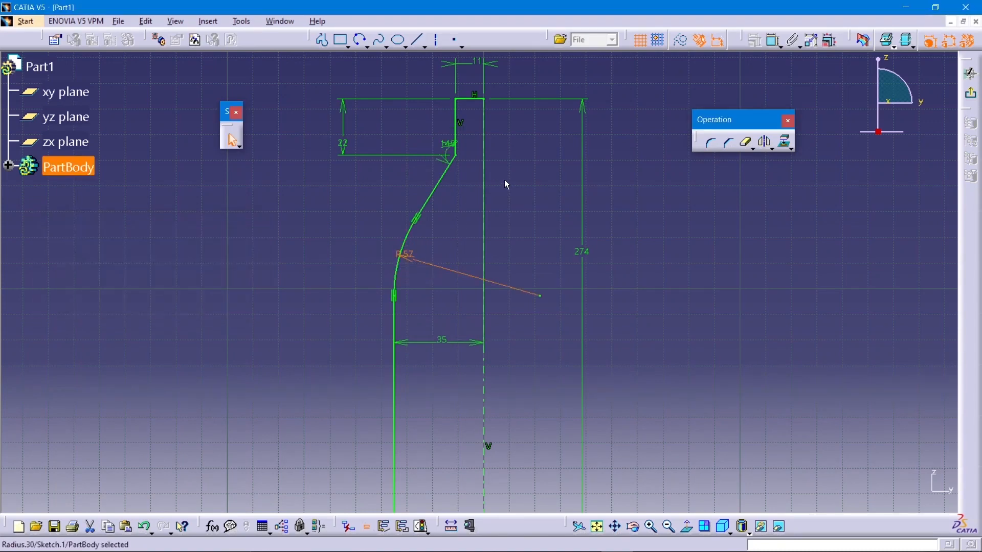
Round the corner between the sloped line and the short vertical neck line with a 17.6 mm fillet, converting the neck line's length into a distance
click(710, 143)
click(453, 158)
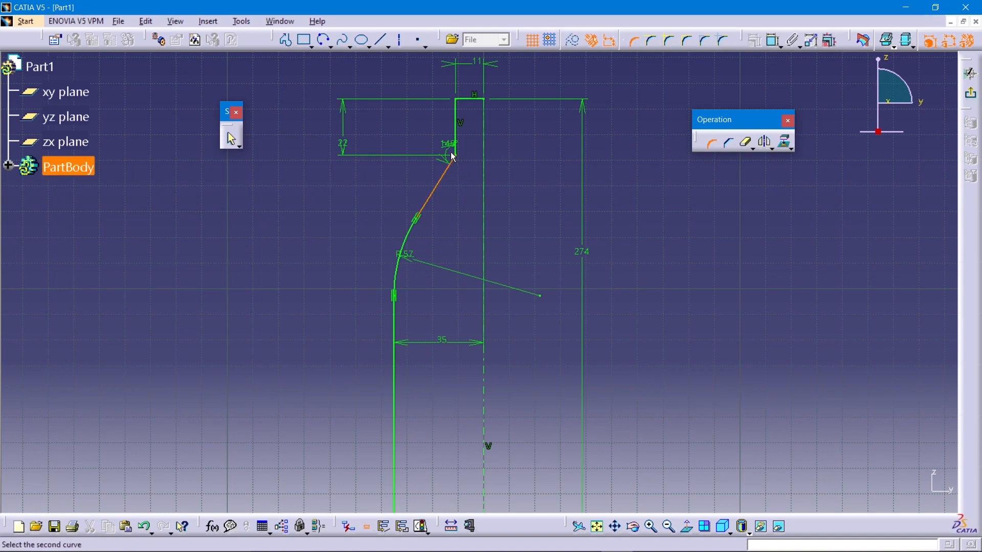
click(455, 152)
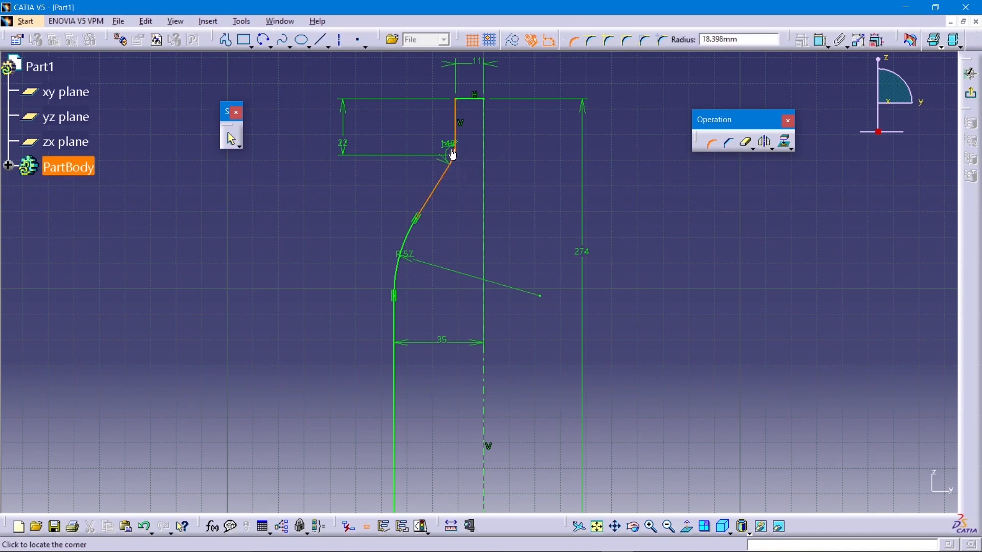
mouse_move(454, 153)
middle_down()
mouse_move(432, 102)
mouse_move(412, 240)
mouse_move(418, 267)
mouse_move(368, 125)
middle_up()
middle_drag(244, 206, 350, 318)
click(351, 320)
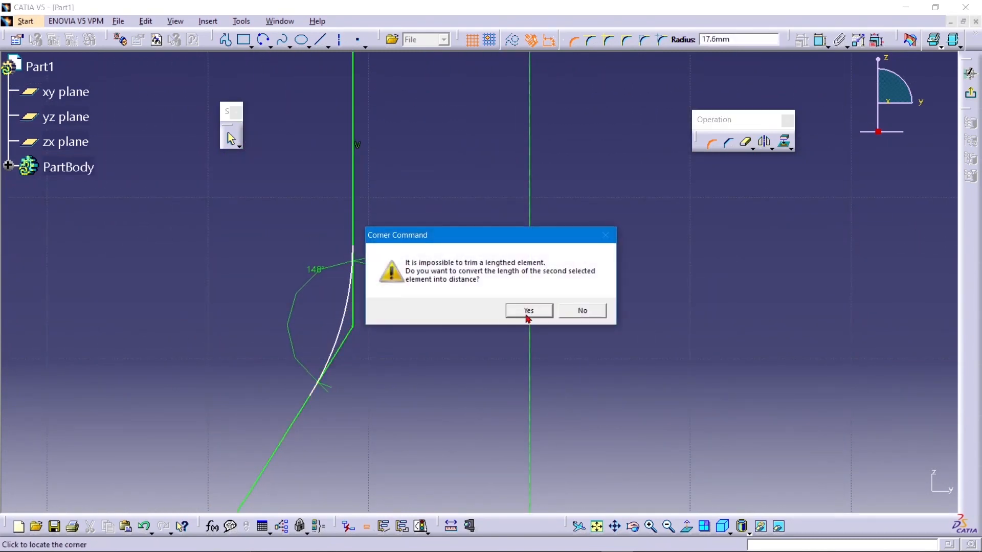
click(528, 310)
Set the radius of the neck corner fillet to 57 mm
double_click(338, 323)
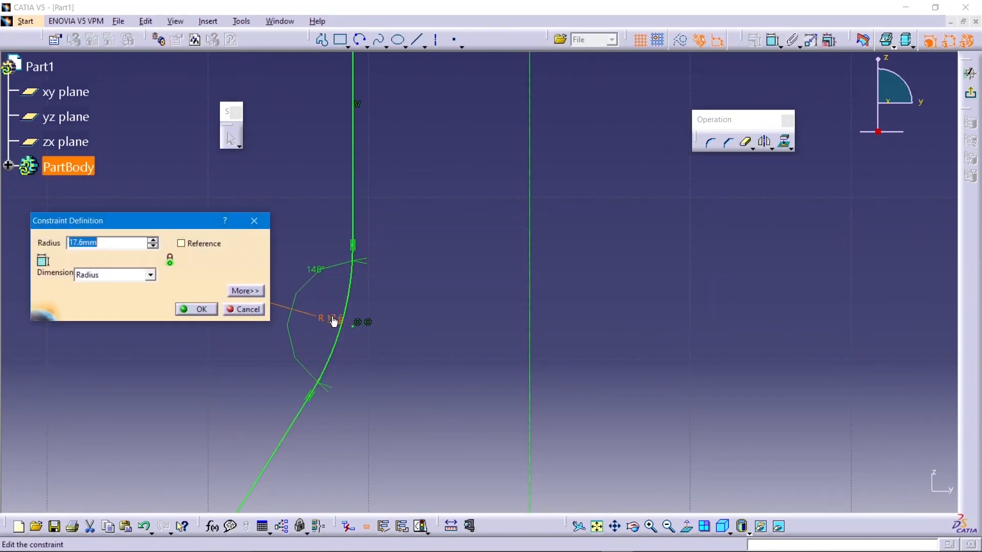
text(57)
key(Return)
Exit the sketch and revolve the bottle profile 360 degrees around the sketch axis into a solid Shaft
mouse_move(397, 219)
middle_down()
mouse_move(423, 435)
mouse_move(377, 362)
mouse_move(326, 201)
mouse_move(338, 279)
middle_up()
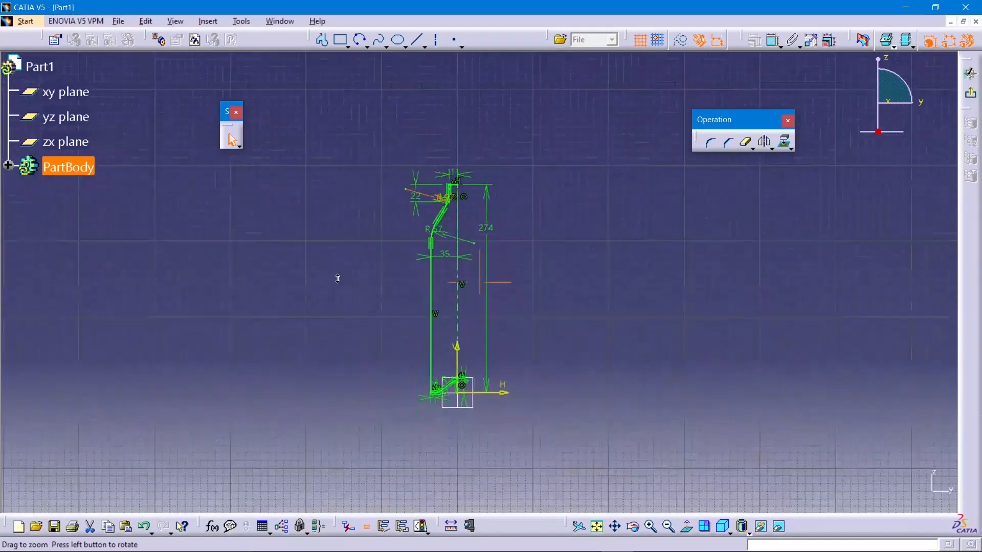
click(970, 93)
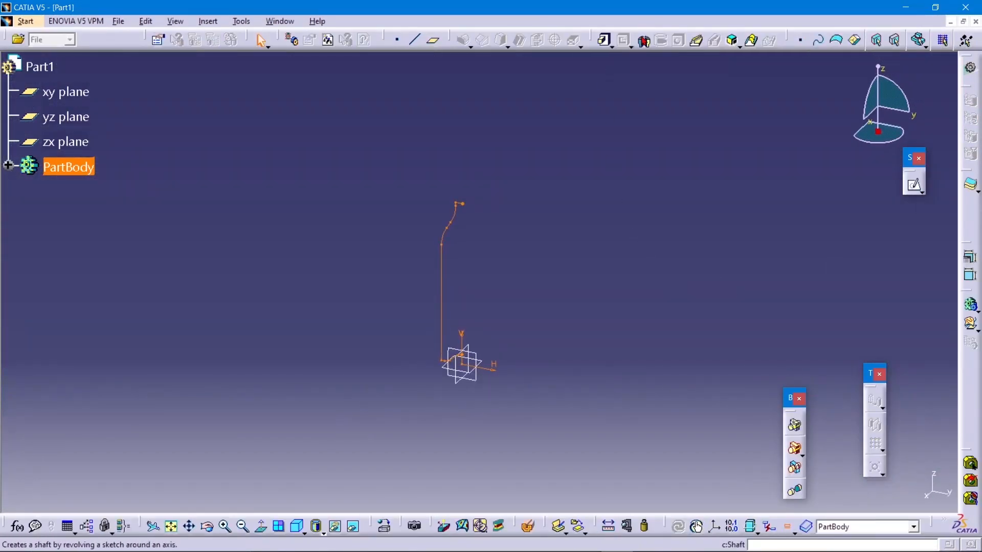
click(644, 40)
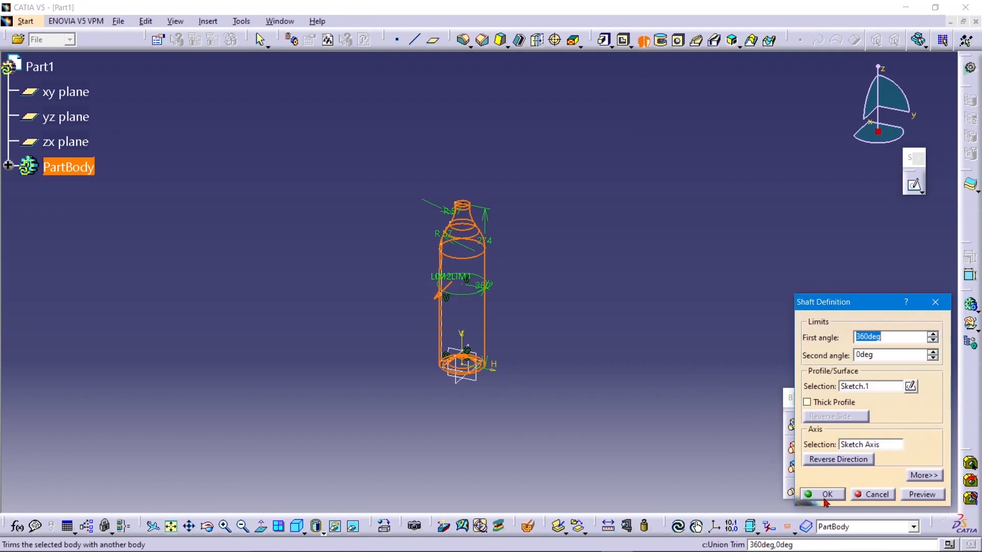
click(823, 494)
Round the outer bottom edge of the bottle with a 4 mm edge fillet
middle_drag(542, 249, 508, 139)
click(463, 39)
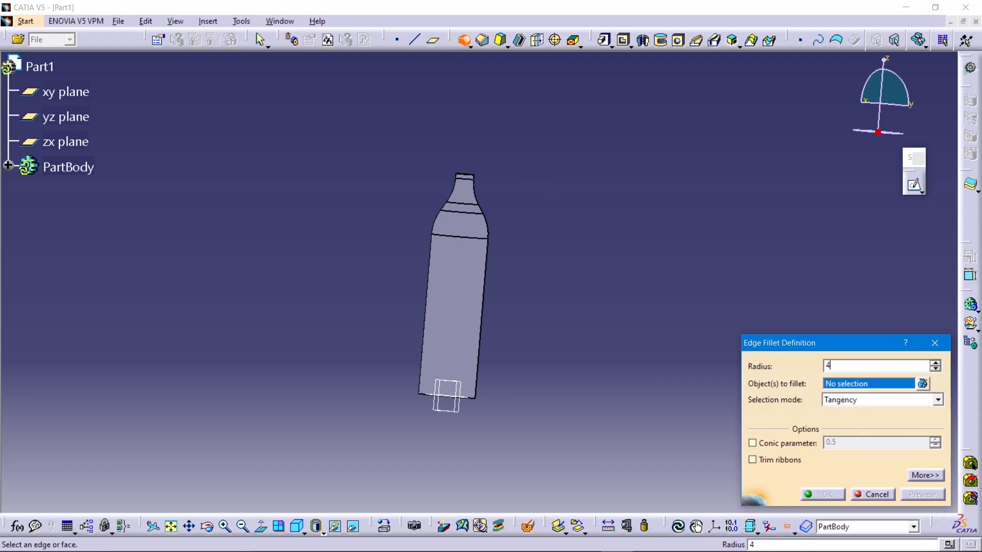
click(508, 412)
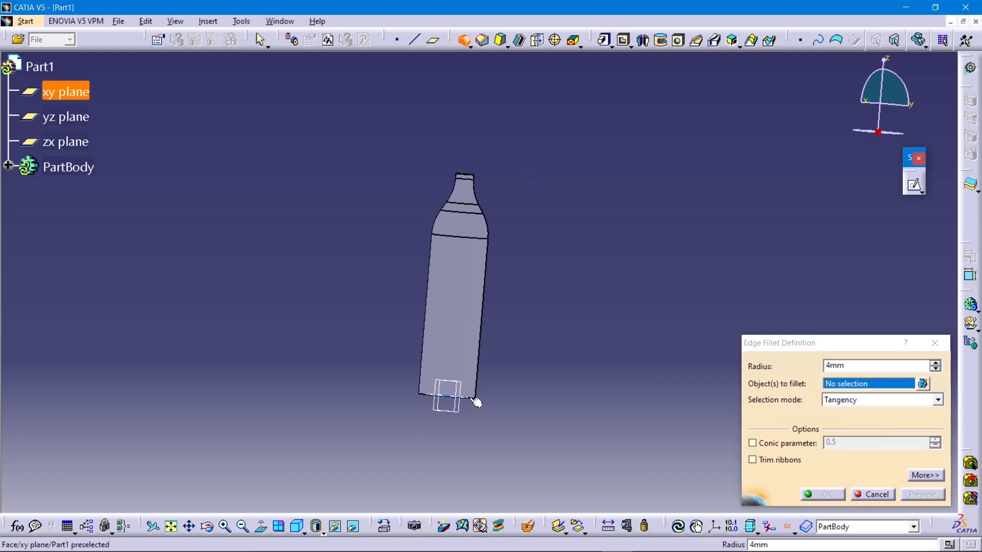
middle_drag(490, 418, 545, 344)
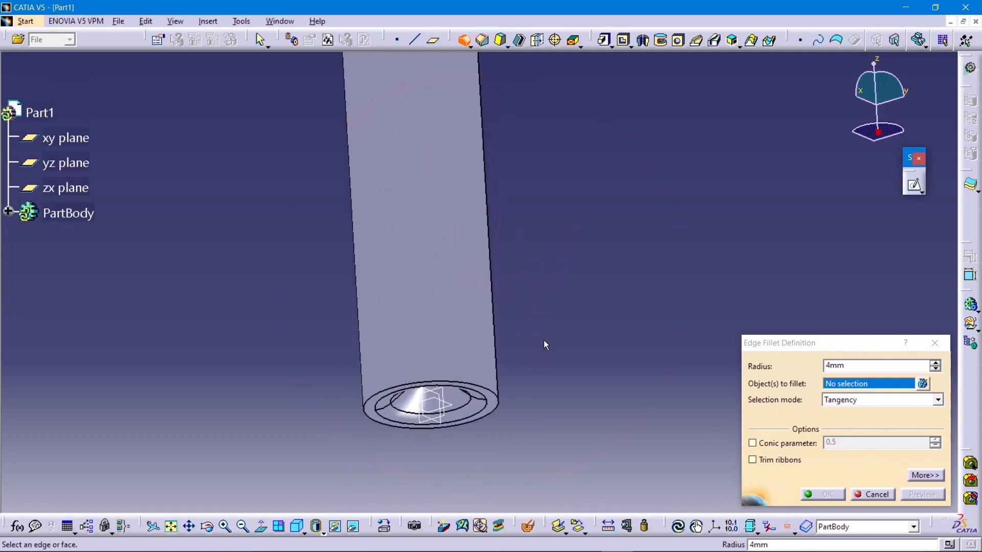
click(502, 405)
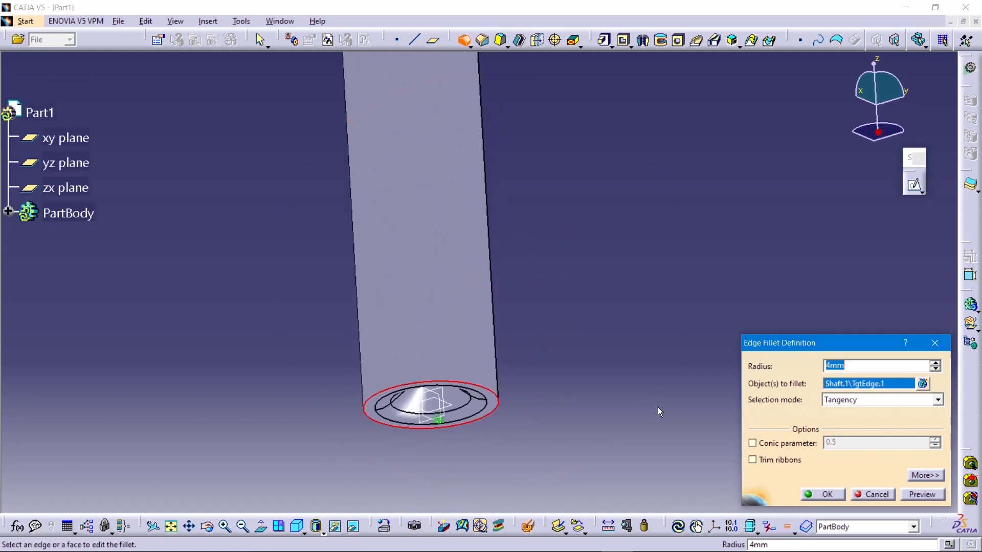
click(923, 494)
click(832, 495)
Shell the bottle with a 3 mm inside thickness, removing the flat face at the top of the neck
middle_drag(661, 311, 555, 254)
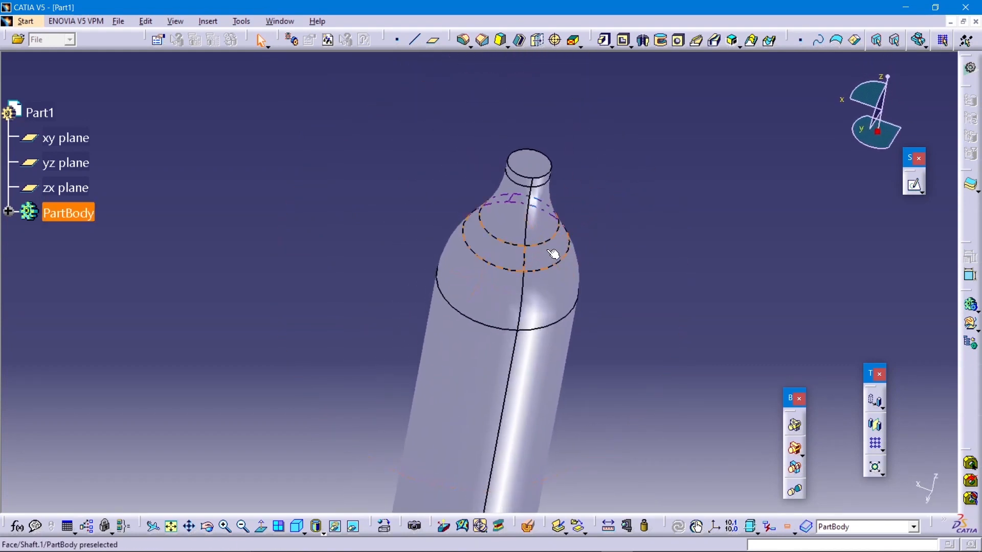
click(520, 41)
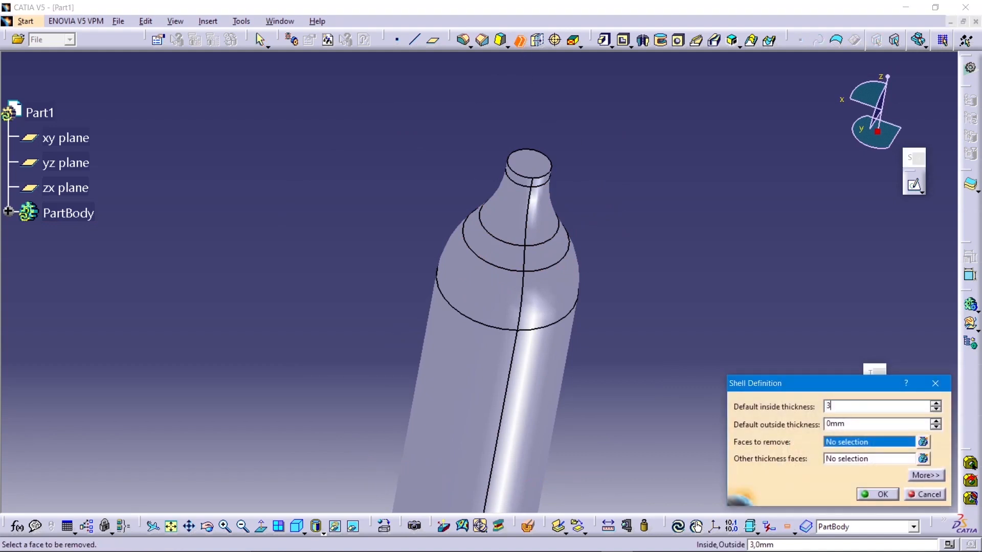
click(638, 160)
click(529, 165)
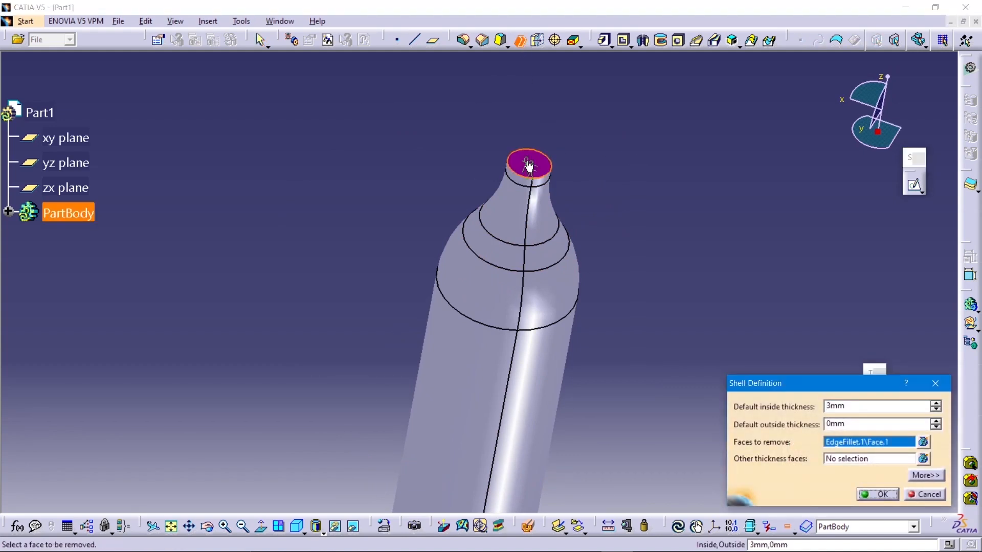
click(888, 496)
Round the outer and inner rim edges of the bottle's mouth with a 1.5 mm edge fillet
middle_drag(726, 225, 522, 450)
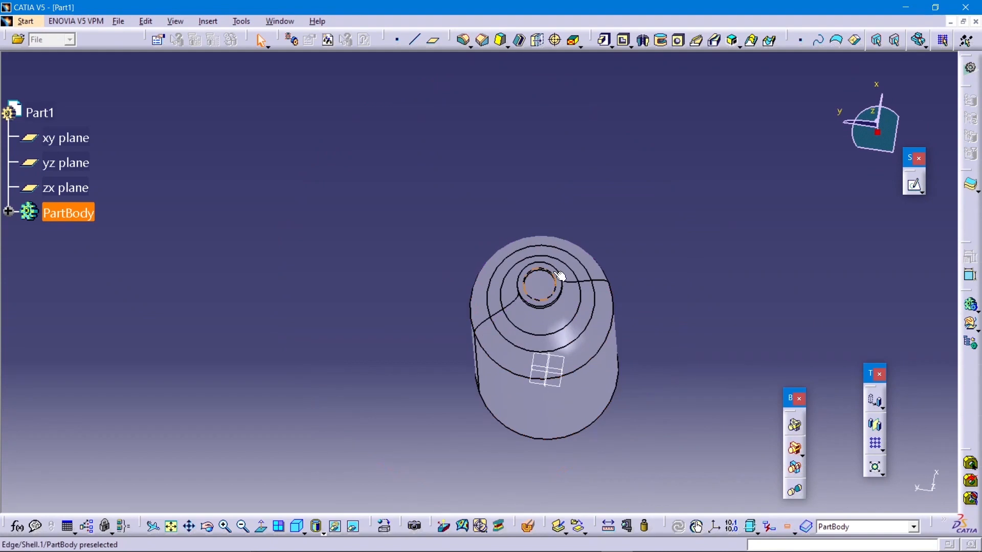
click(464, 40)
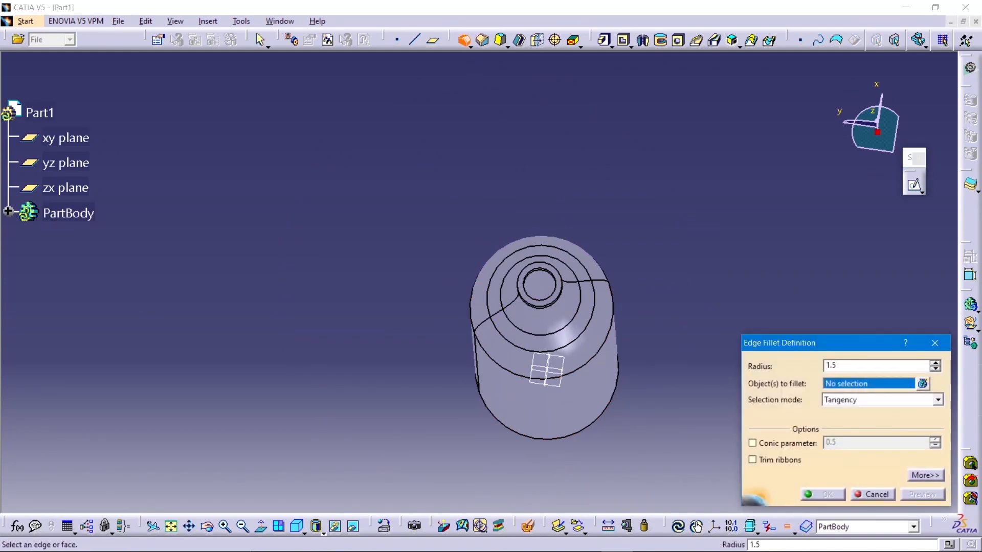
text(1.5)
middle_drag(532, 182, 601, 86)
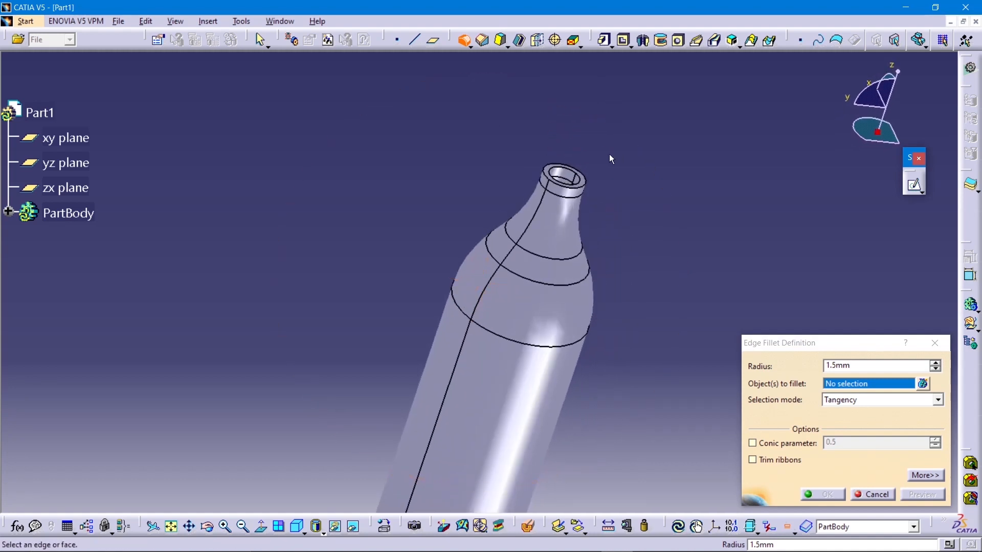
scroll(607, 166, up, 1)
ctrl+middle_drag(603, 179, 590, 31)
middle_drag(484, 263, 283, 481)
middle_drag(560, 239, 280, 518)
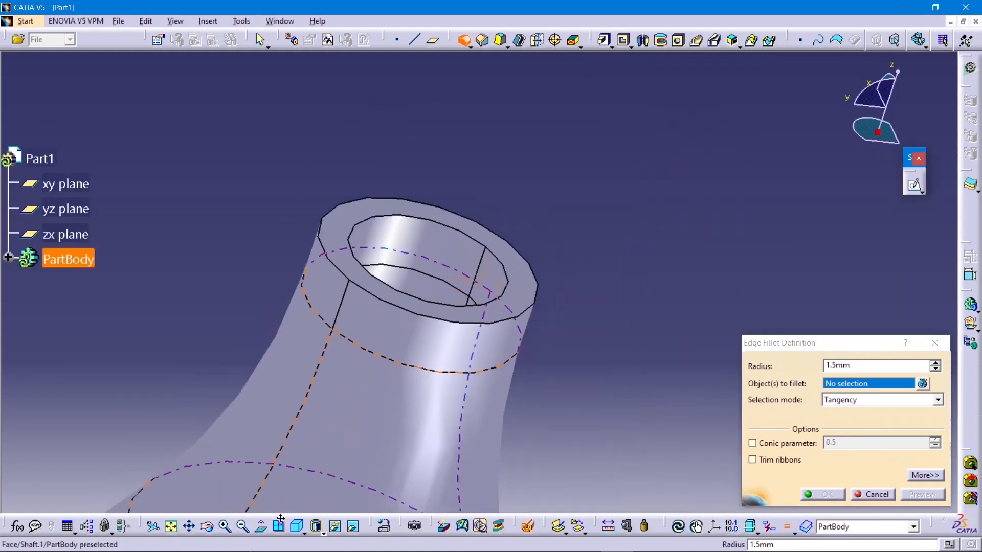
click(539, 285)
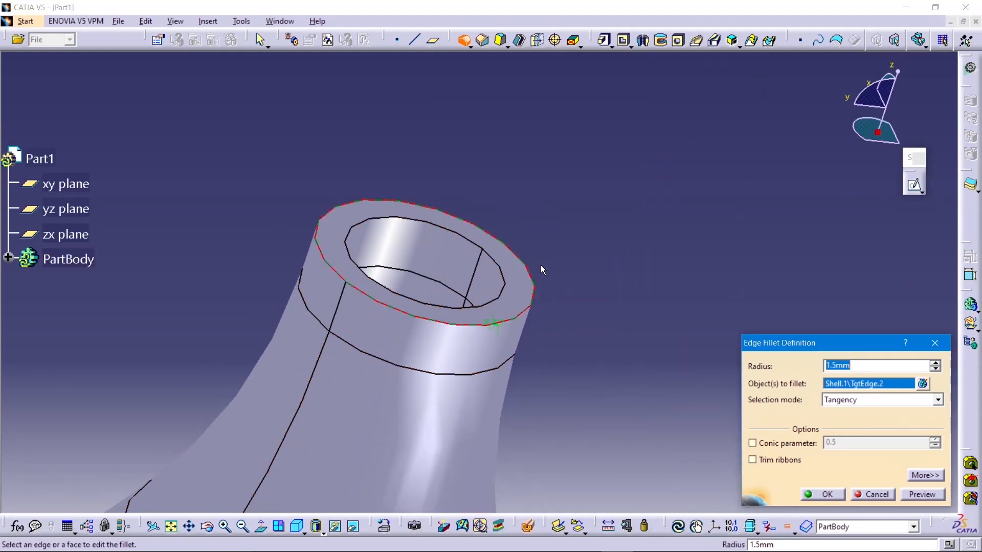
click(494, 261)
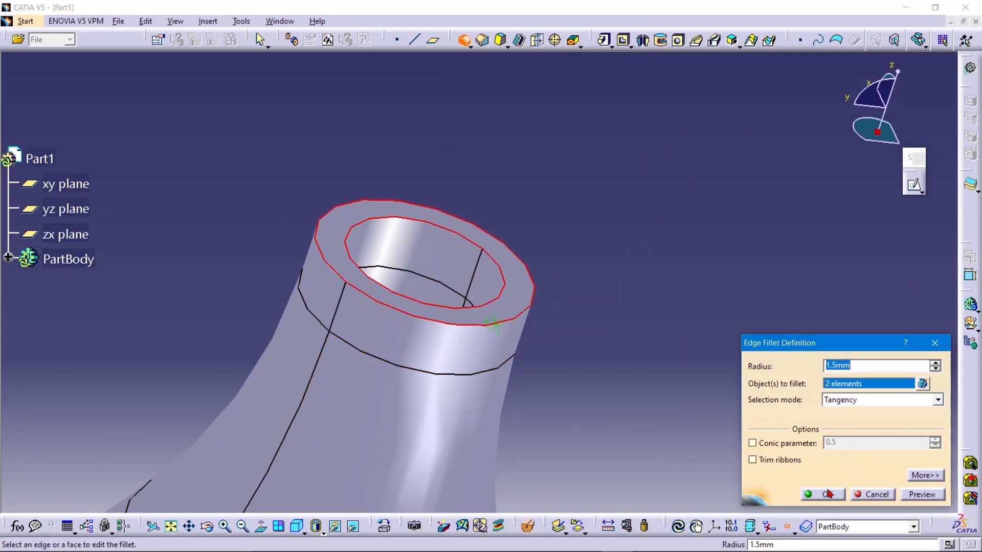
click(829, 493)
Apply the DS Yellow material from the Painting family of the default material catalog to the bottle body
middle_drag(632, 270, 501, 473)
middle_drag(601, 317, 446, 356)
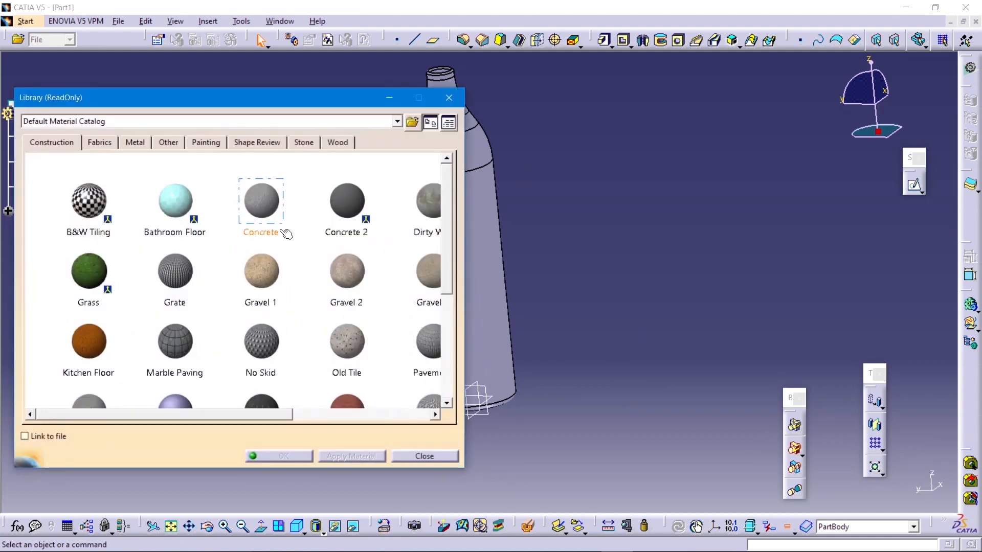
click(168, 142)
click(135, 142)
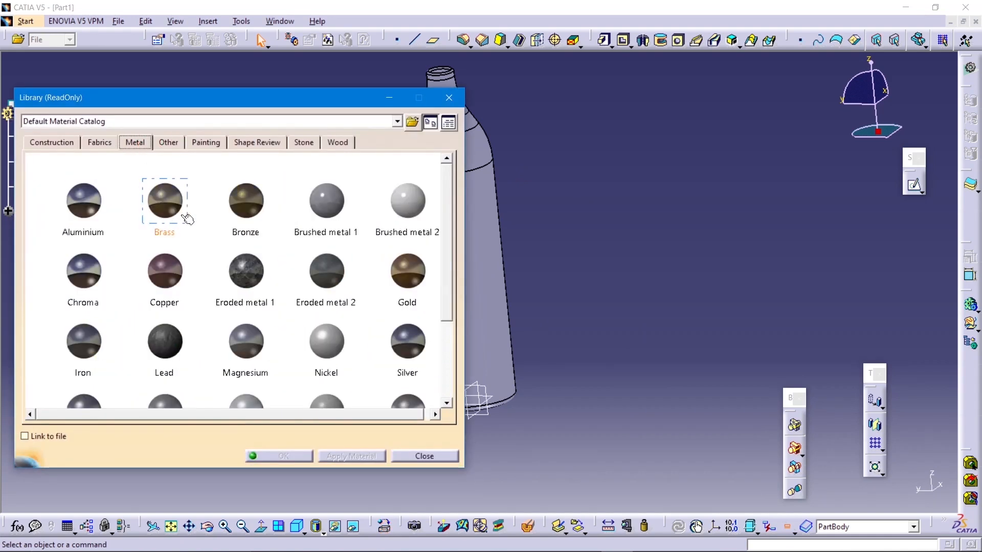
click(204, 144)
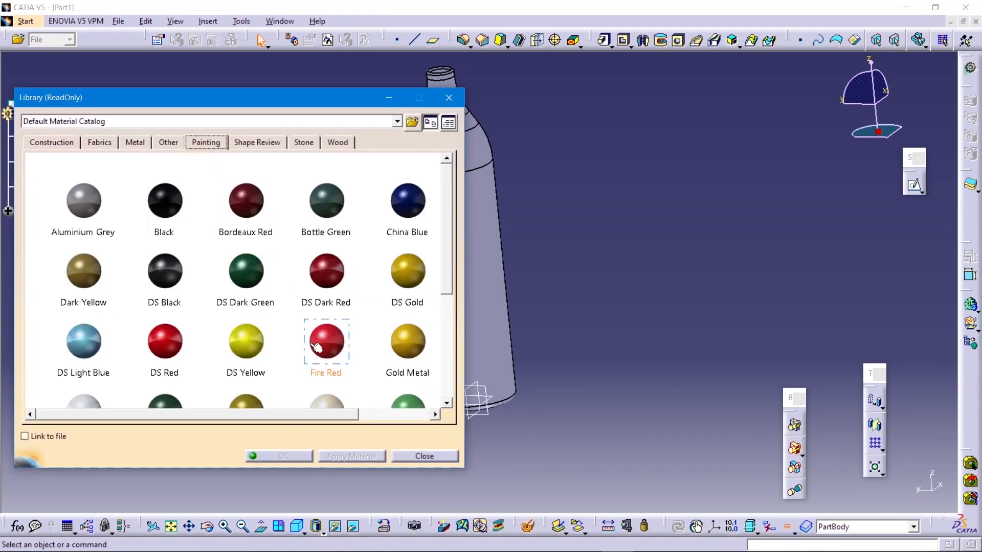
scroll(316, 348, down, 3)
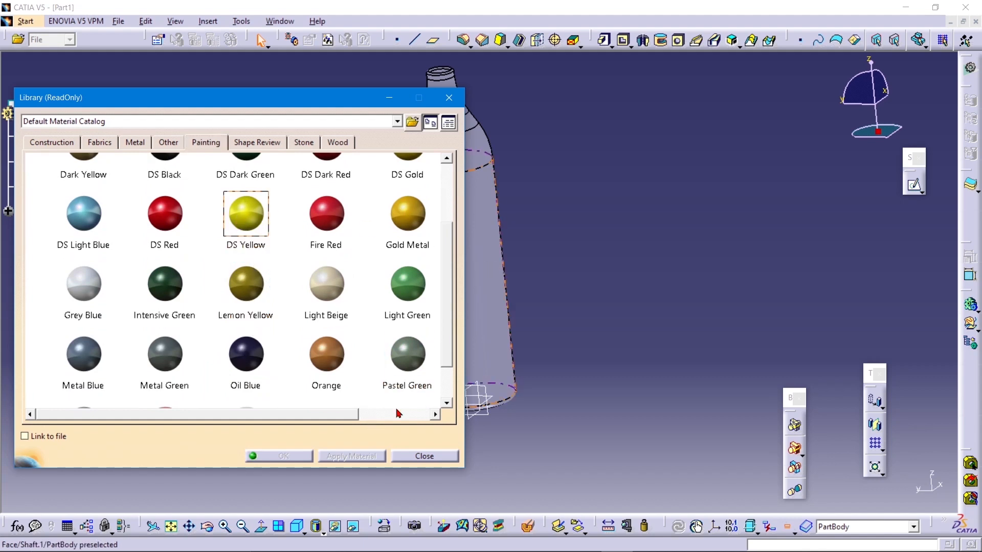
click(488, 259)
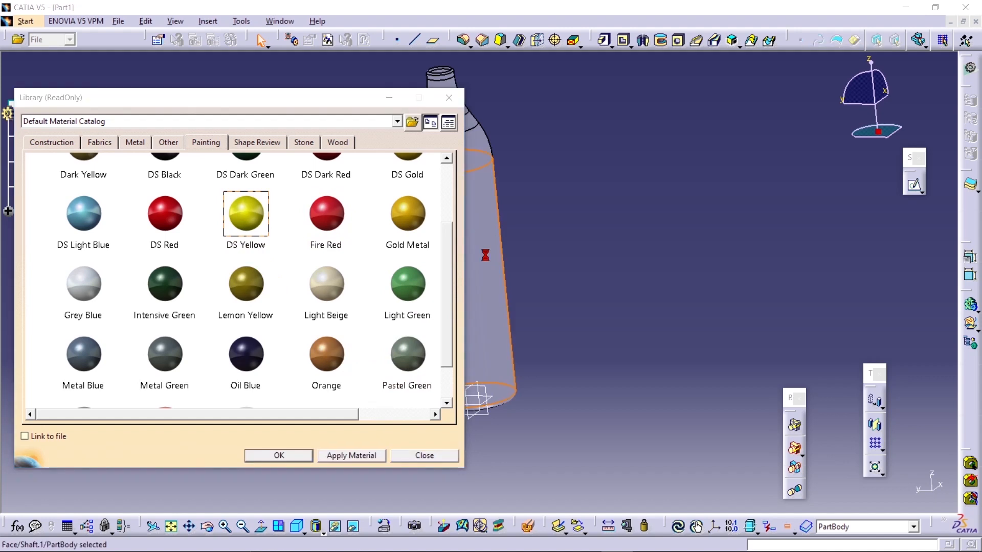
click(266, 457)
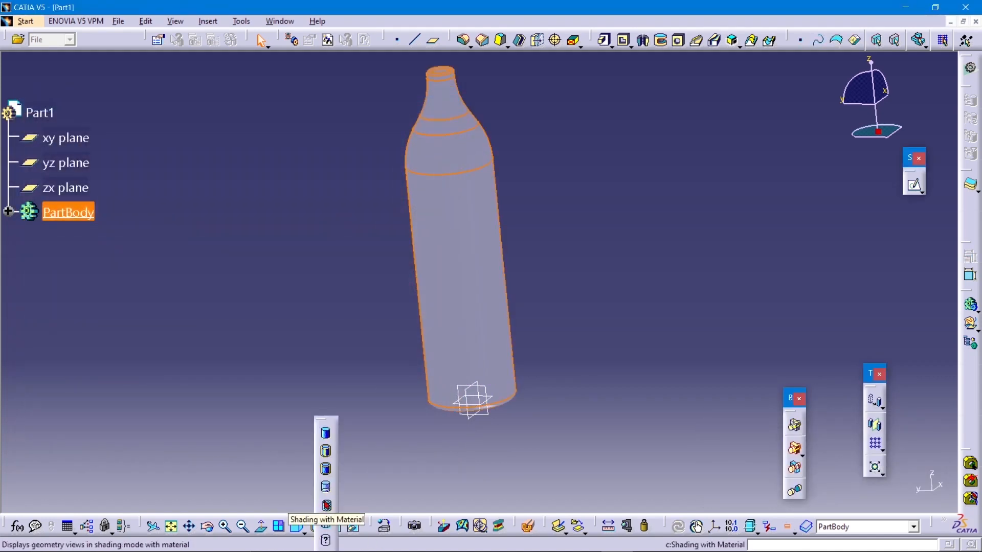
Display the bottle in the Shading with Material view mode
click(326, 506)
middle_drag(529, 266, 590, 276)
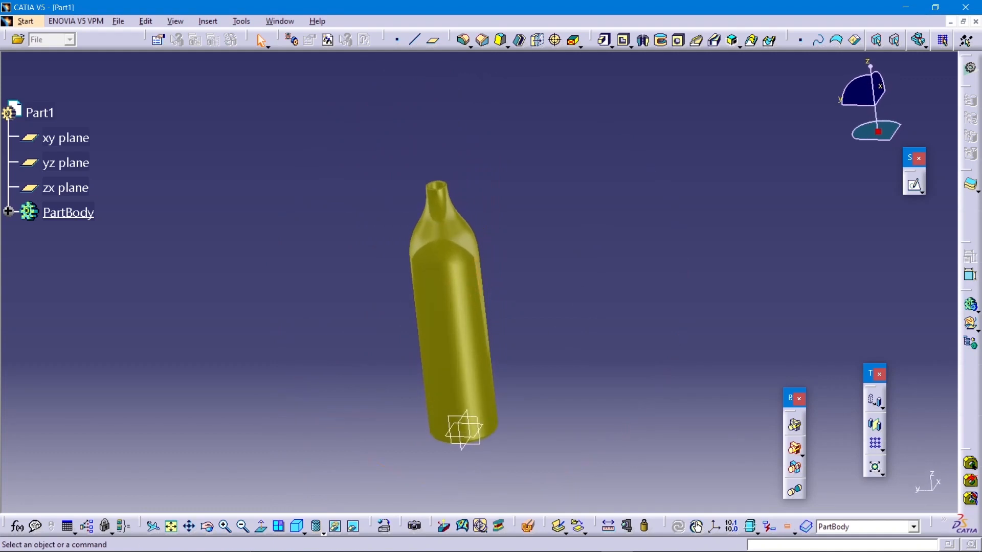
click(315, 527)
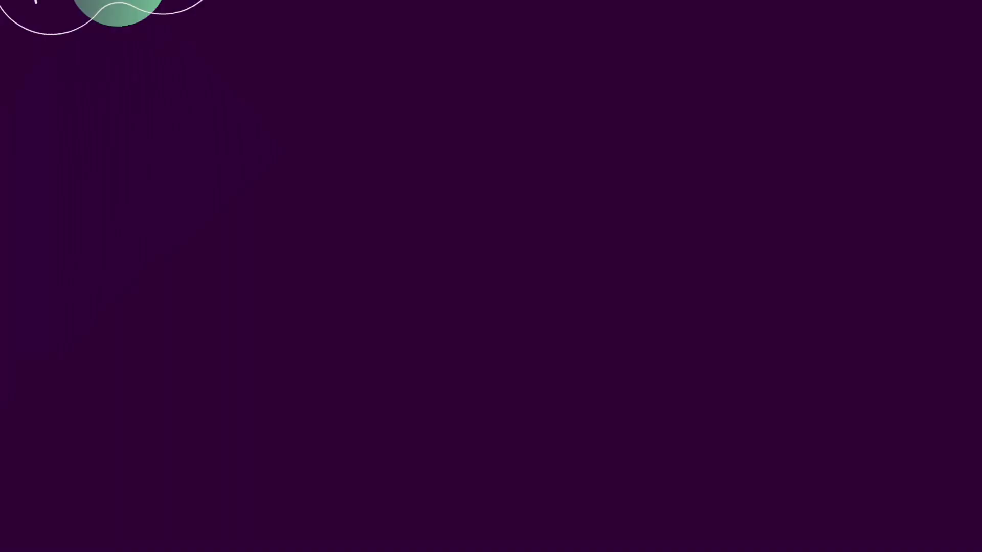